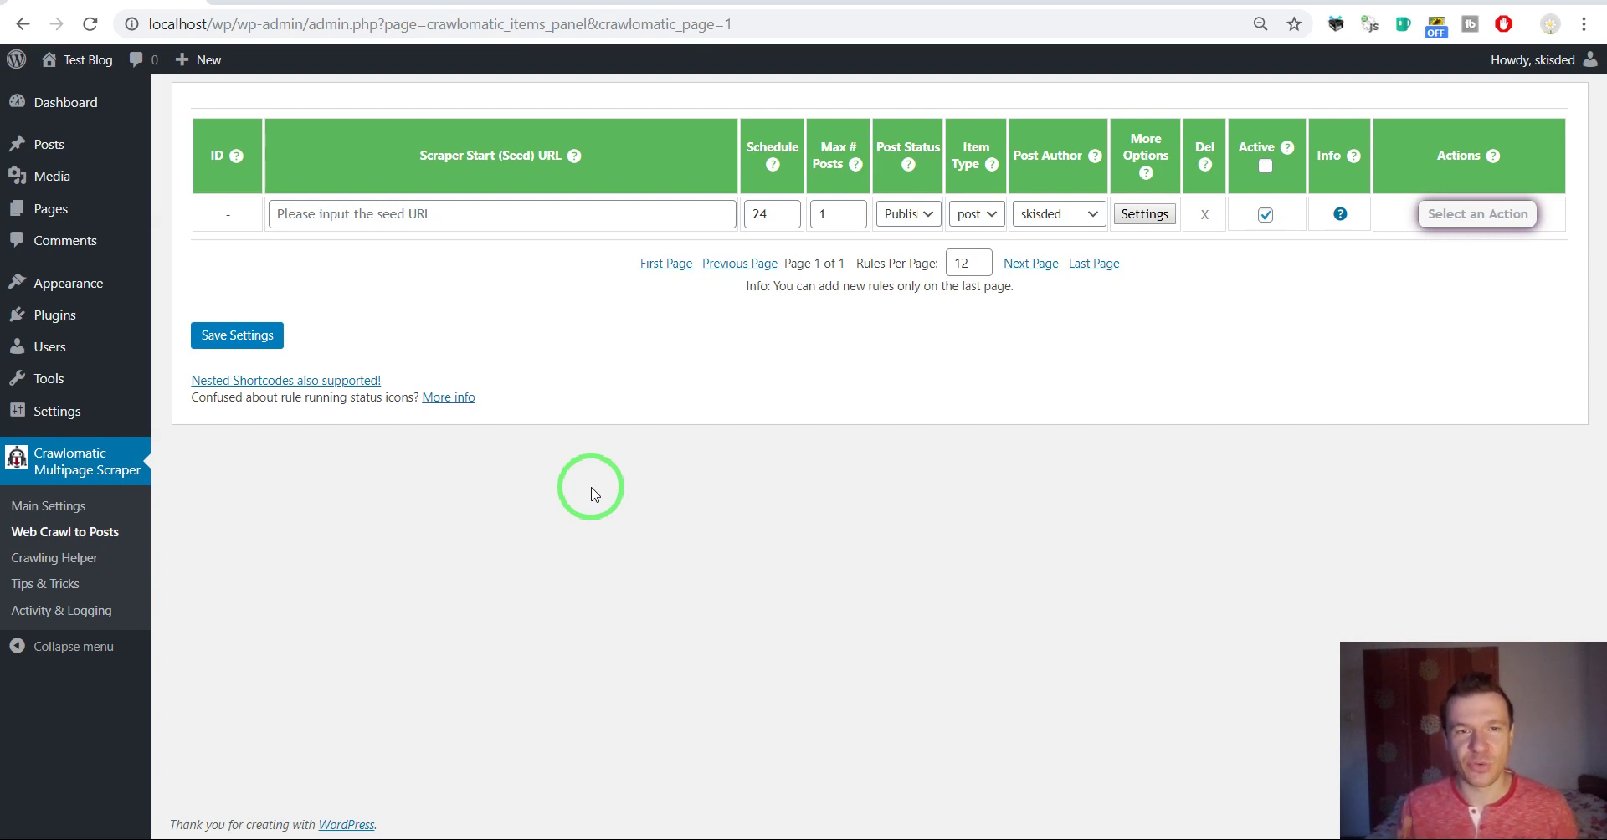
- Paste the Alltop Epstein article address as the new rule's seed URL
{"action": "left_click", "coordinate": [469, 214]}
{"action": "key", "text": "ctrl+v"}
{"action": "left_click", "coordinate": [473, 258]}
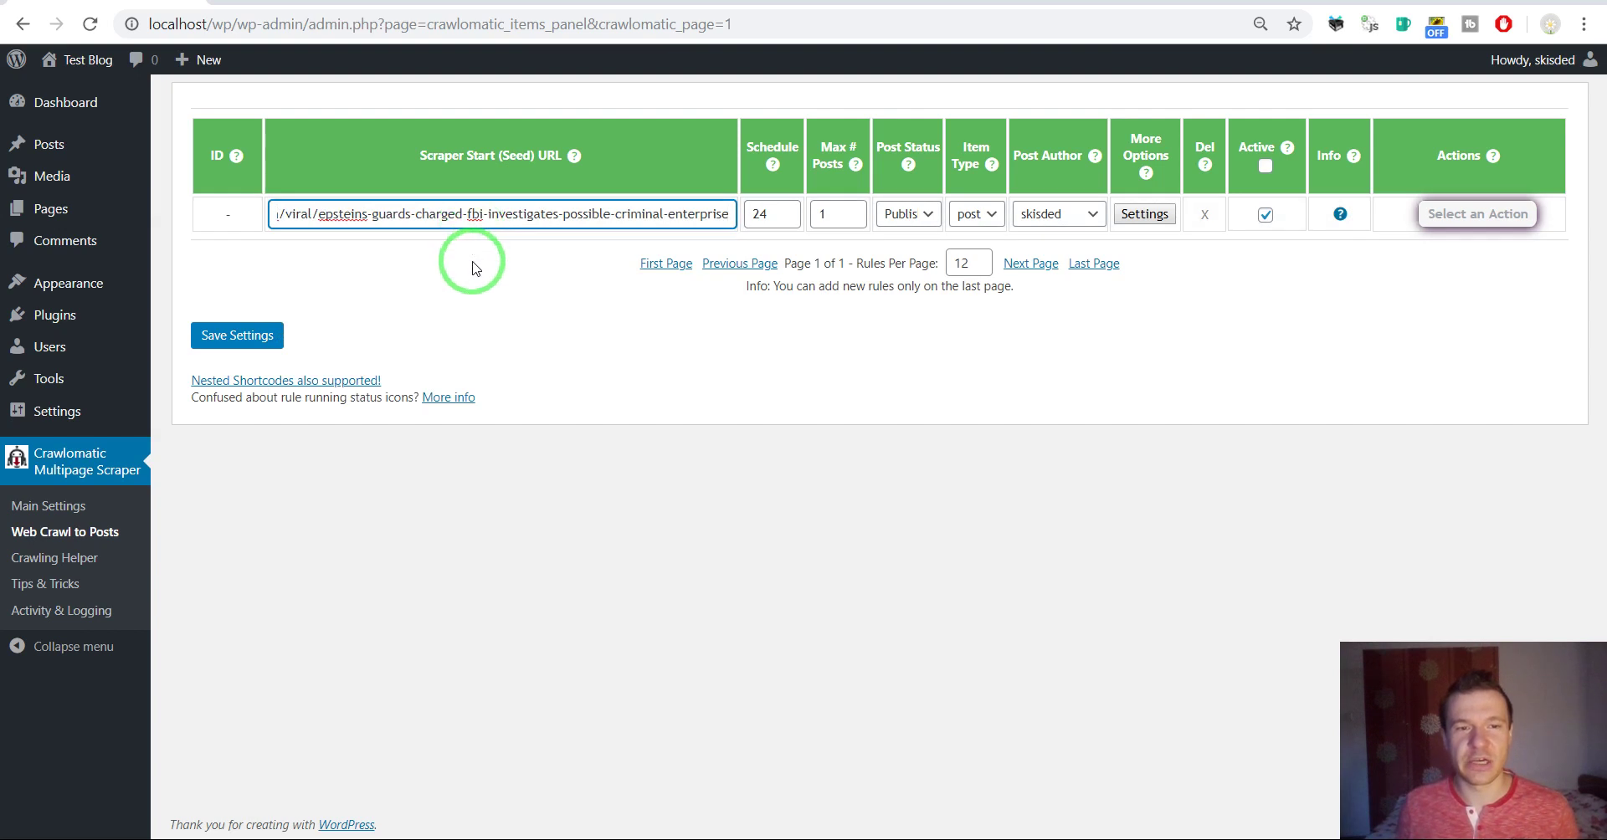
{"action": "left_click_drag", "start_coordinate": [435, 215], "coordinate": [243, 216]}
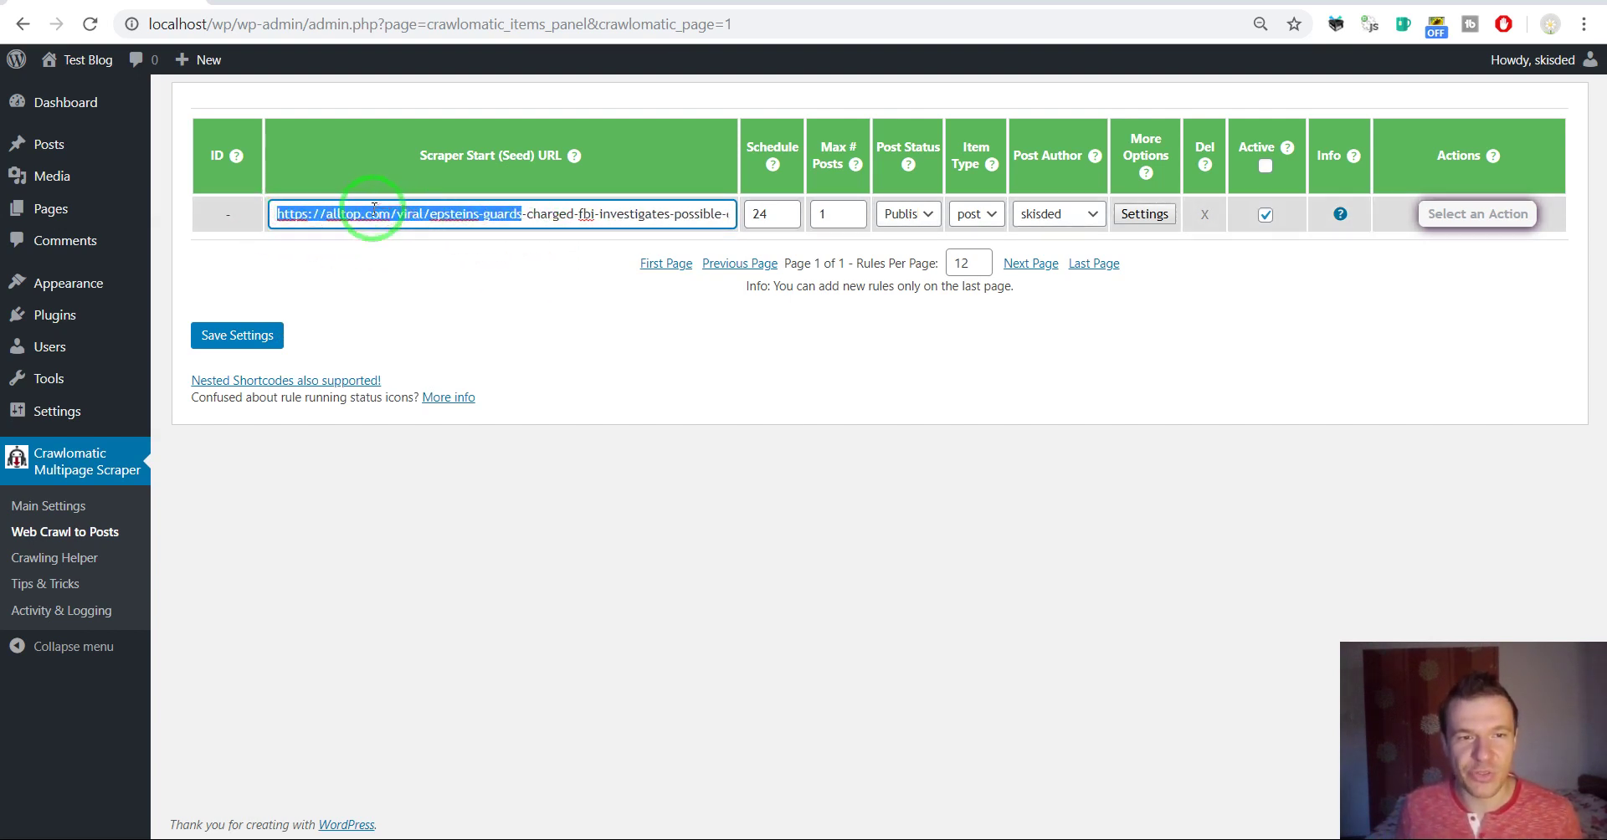
{"action": "left_click_drag", "start_coordinate": [413, 312], "coordinate": [1079, 221]}
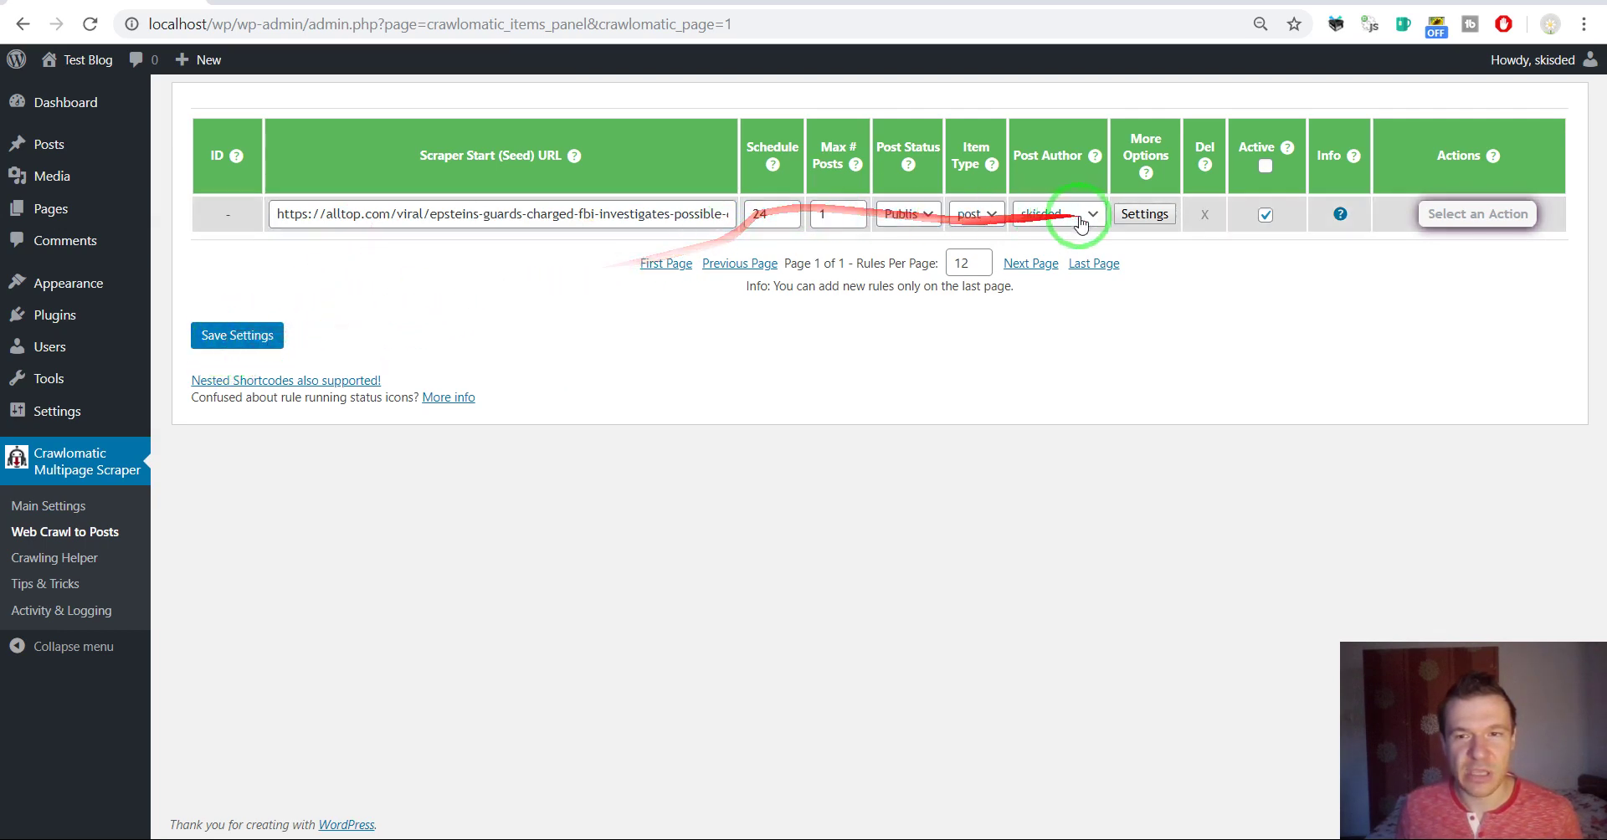
- Open the rule's advanced settings and scroll down to the Content Query Type option
{"action": "left_click", "coordinate": [1144, 213]}
{"action": "scroll", "coordinate": [617, 369], "scroll_direction": "down", "scroll_amount": 5}
{"action": "scroll", "coordinate": [610, 369], "scroll_direction": "down", "scroll_amount": 6}
{"action": "scroll", "coordinate": [613, 379], "scroll_direction": "down", "scroll_amount": 2}
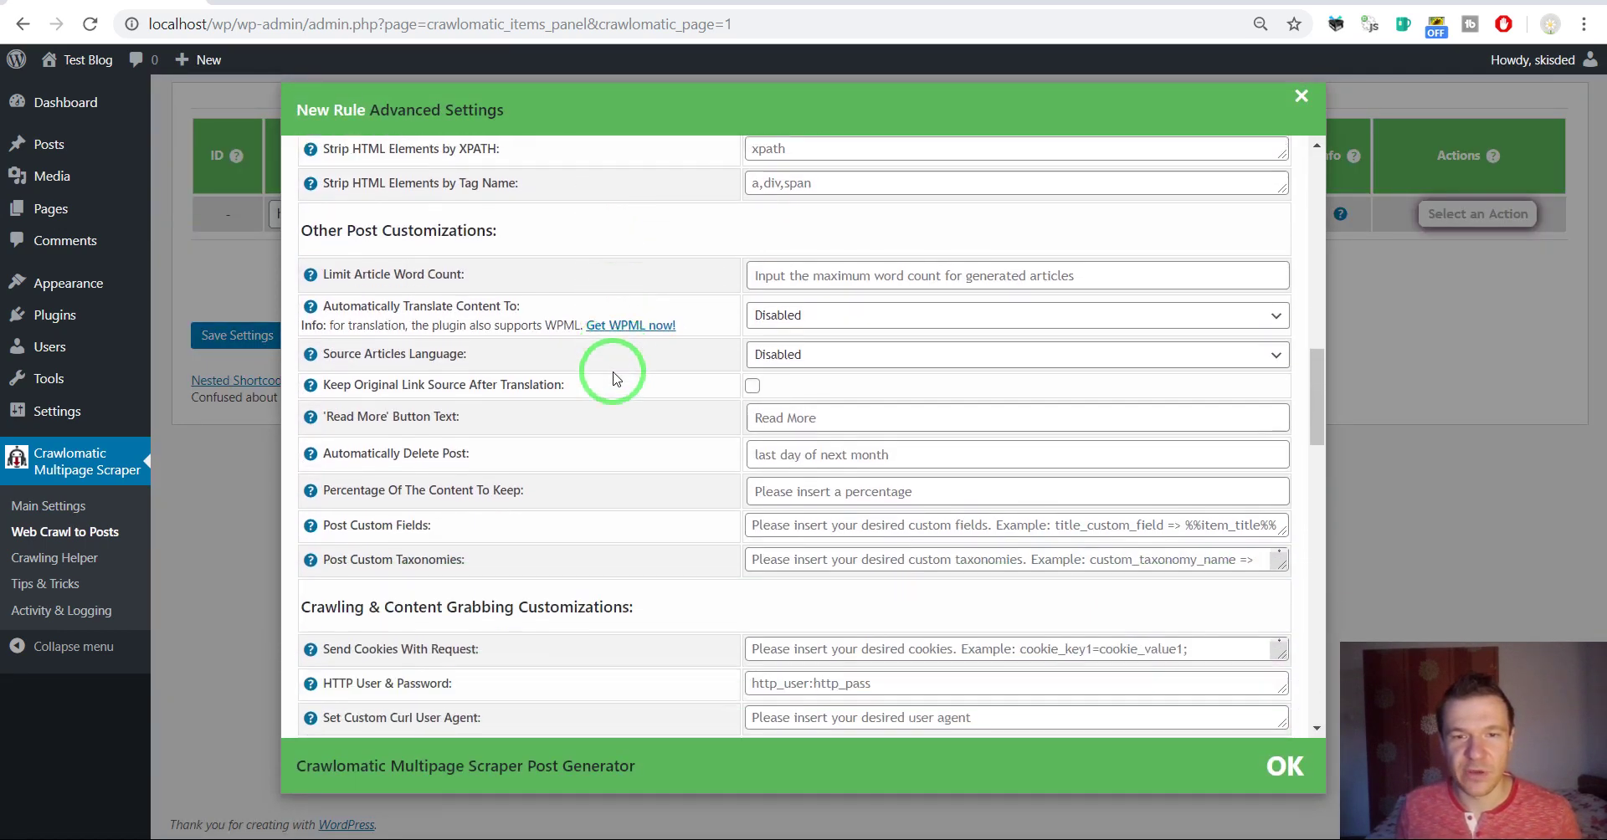
{"action": "scroll", "coordinate": [613, 379], "scroll_direction": "down", "scroll_amount": 4}
{"action": "scroll", "coordinate": [613, 378], "scroll_direction": "down", "scroll_amount": 5}
{"action": "left_click_drag", "start_coordinate": [640, 391], "coordinate": [707, 378]}
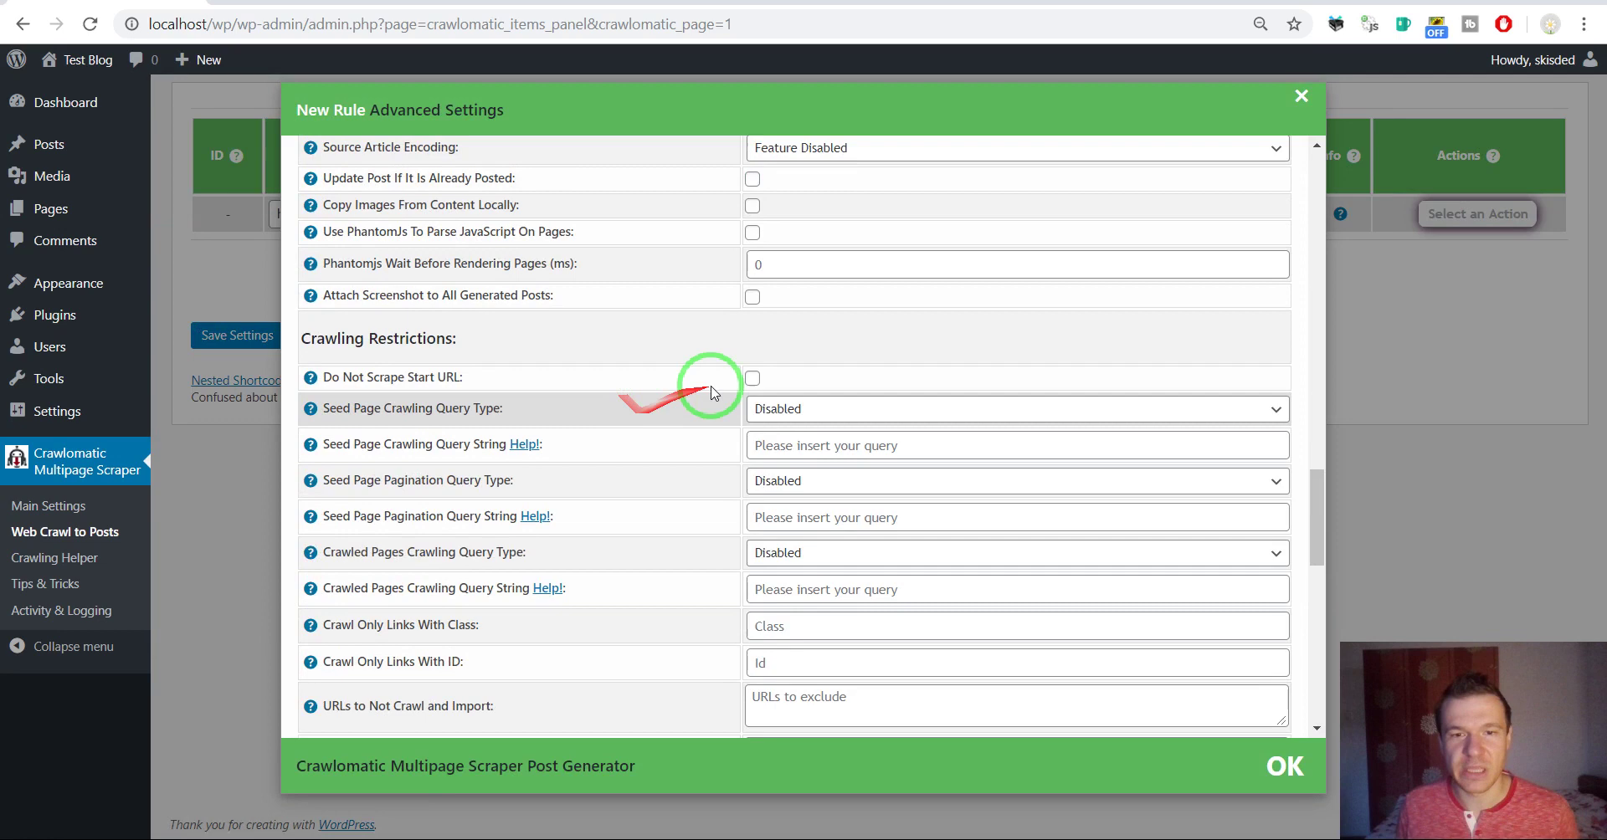
{"action": "scroll", "coordinate": [661, 384], "scroll_direction": "down", "scroll_amount": 5}
{"action": "scroll", "coordinate": [661, 387], "scroll_direction": "down", "scroll_amount": 3}
{"action": "scroll", "coordinate": [728, 373], "scroll_direction": "up", "scroll_amount": 1}
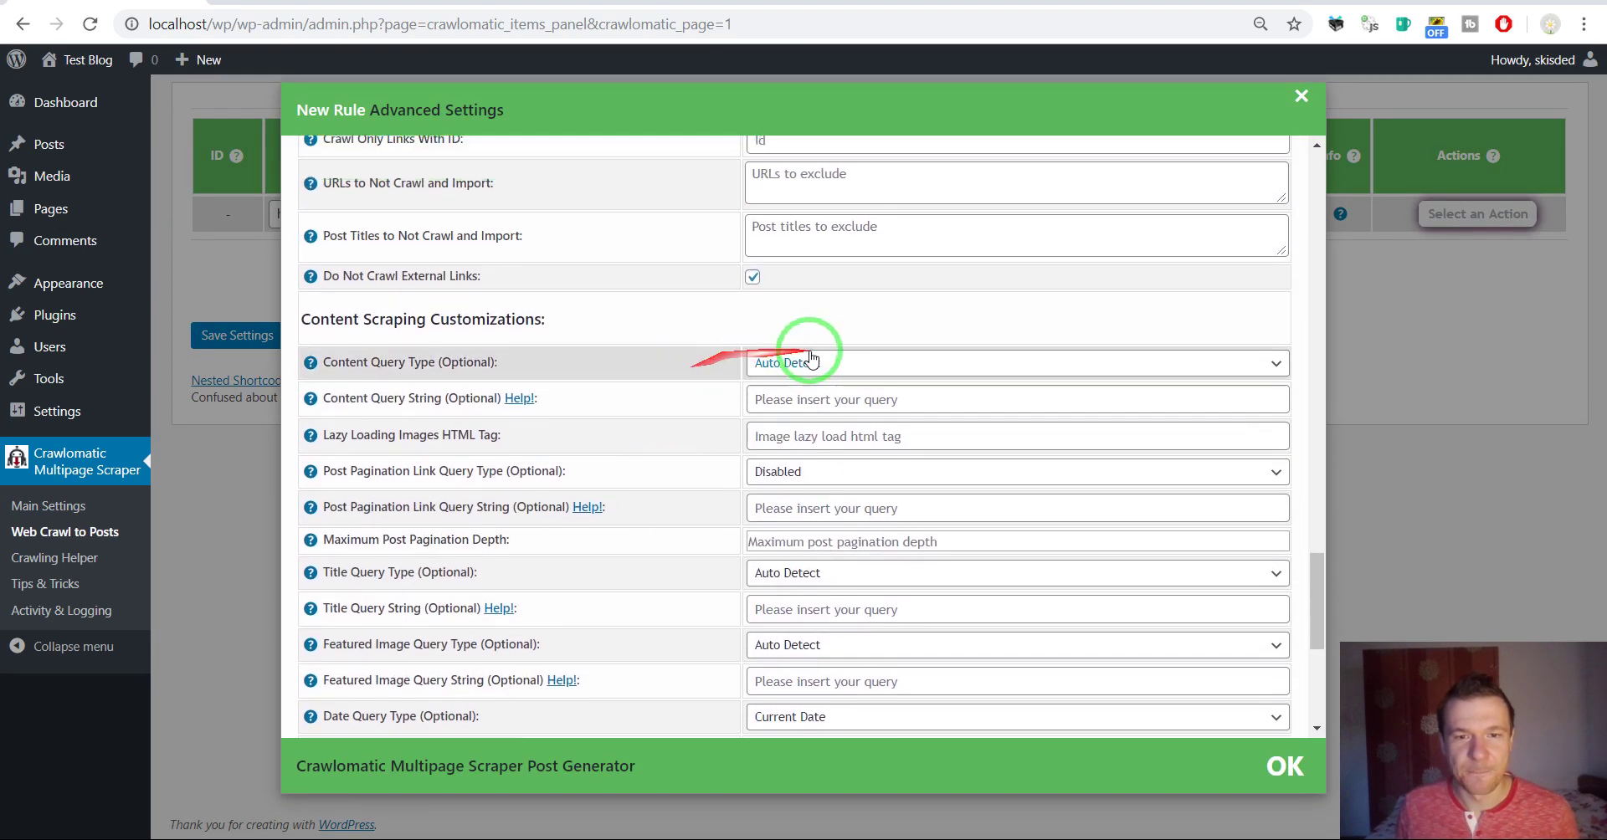
- Set Content Query Type to Visual Selector and pick the article body in the overlay
{"action": "left_click", "coordinate": [796, 362]}
{"action": "left_click", "coordinate": [778, 400]}
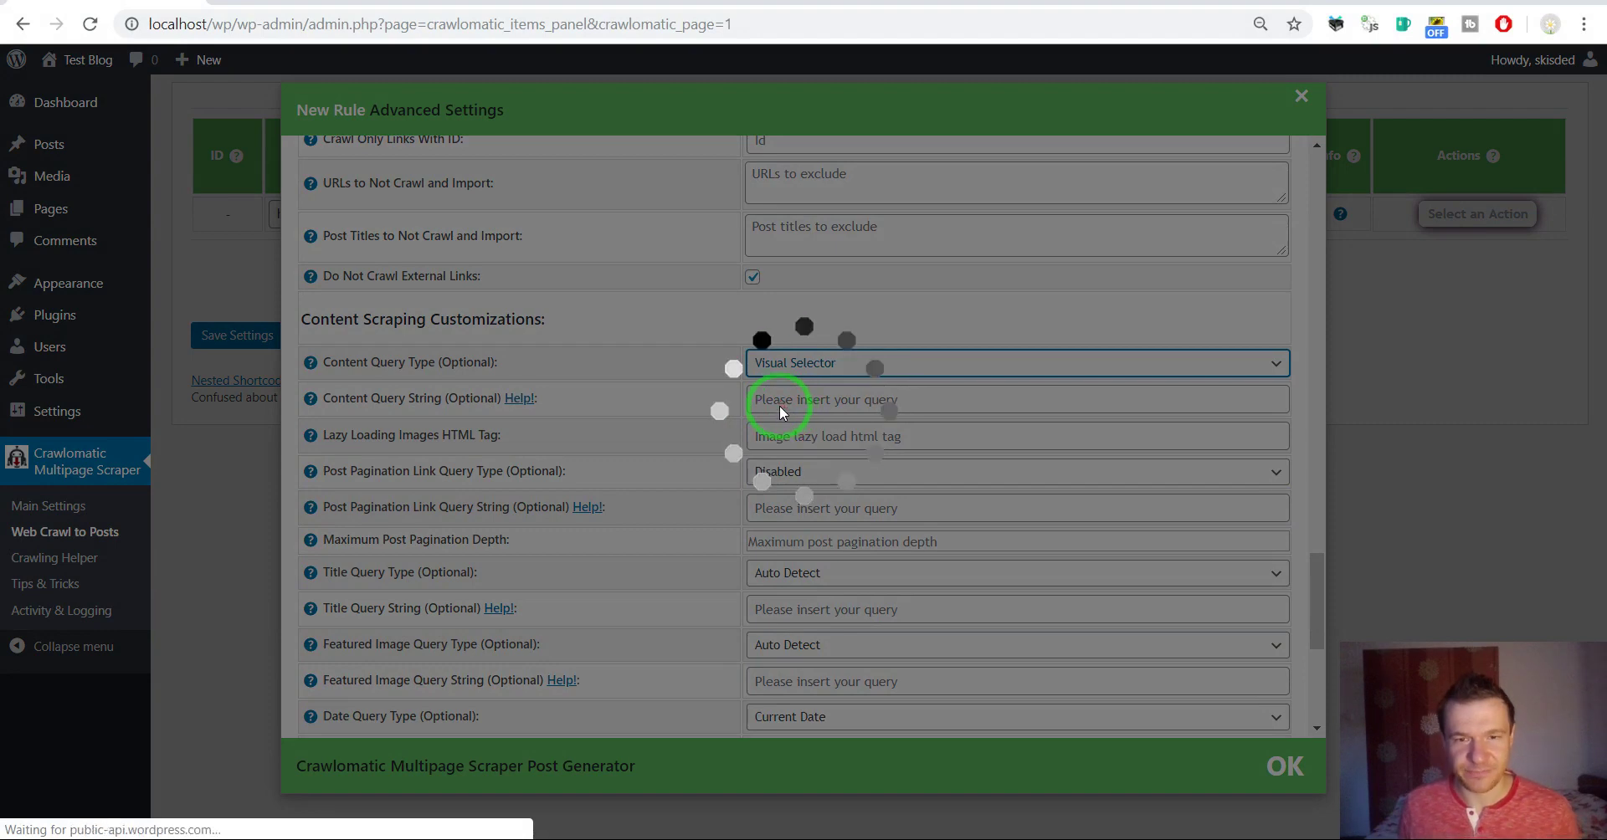
{"action": "scroll", "coordinate": [768, 419], "scroll_direction": "down", "scroll_amount": 3}
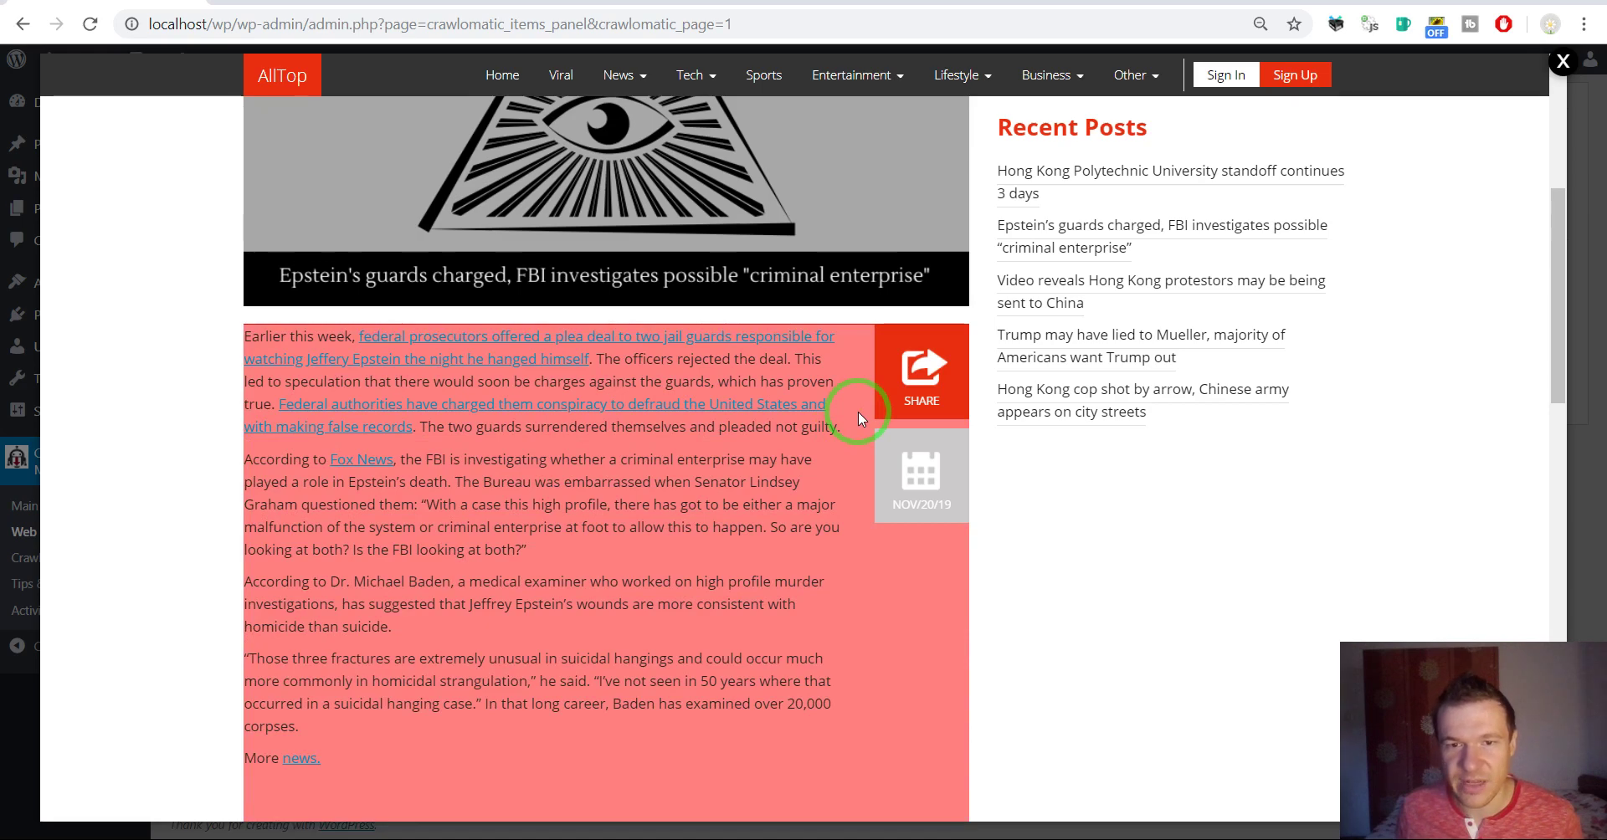
{"action": "left_click", "coordinate": [857, 412]}
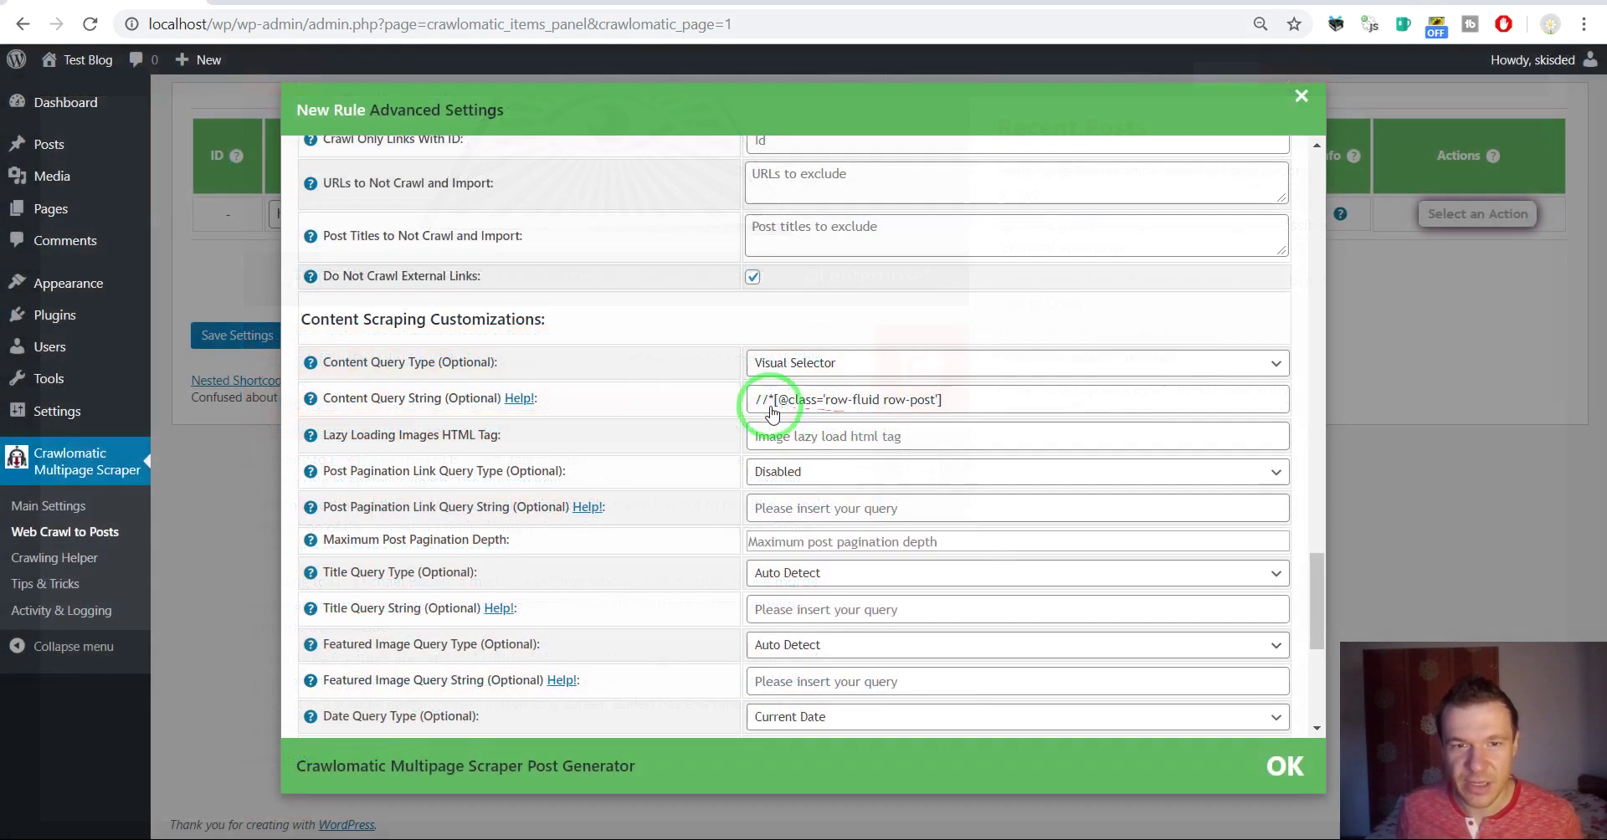
- Accept the settings to save the rule as rule 0, then run it now and confirm
{"action": "left_click", "coordinate": [245, 335]}
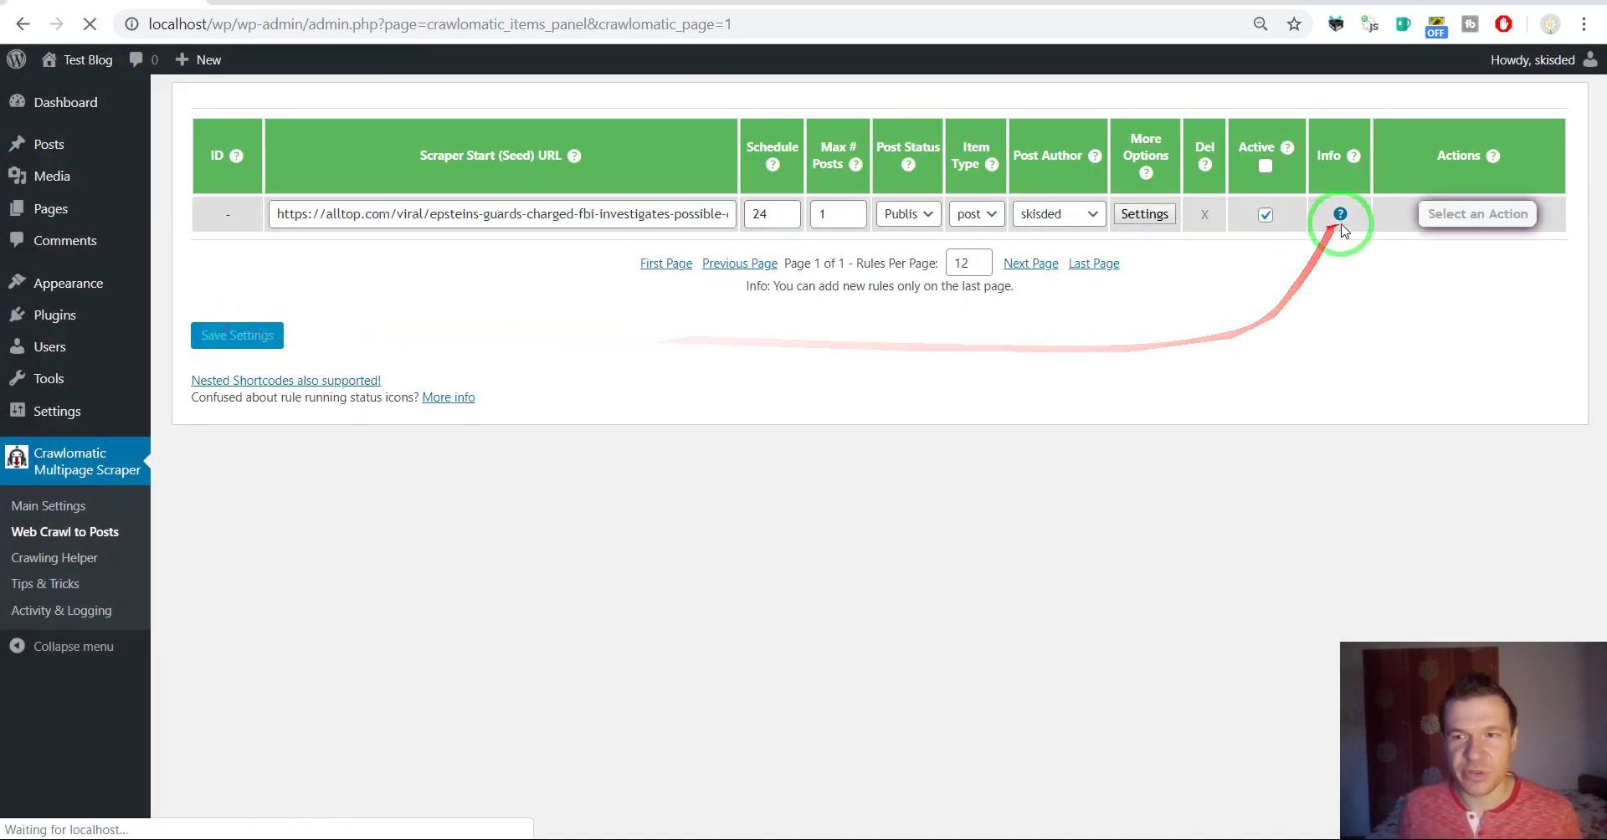
{"action": "left_click", "coordinate": [1449, 218]}
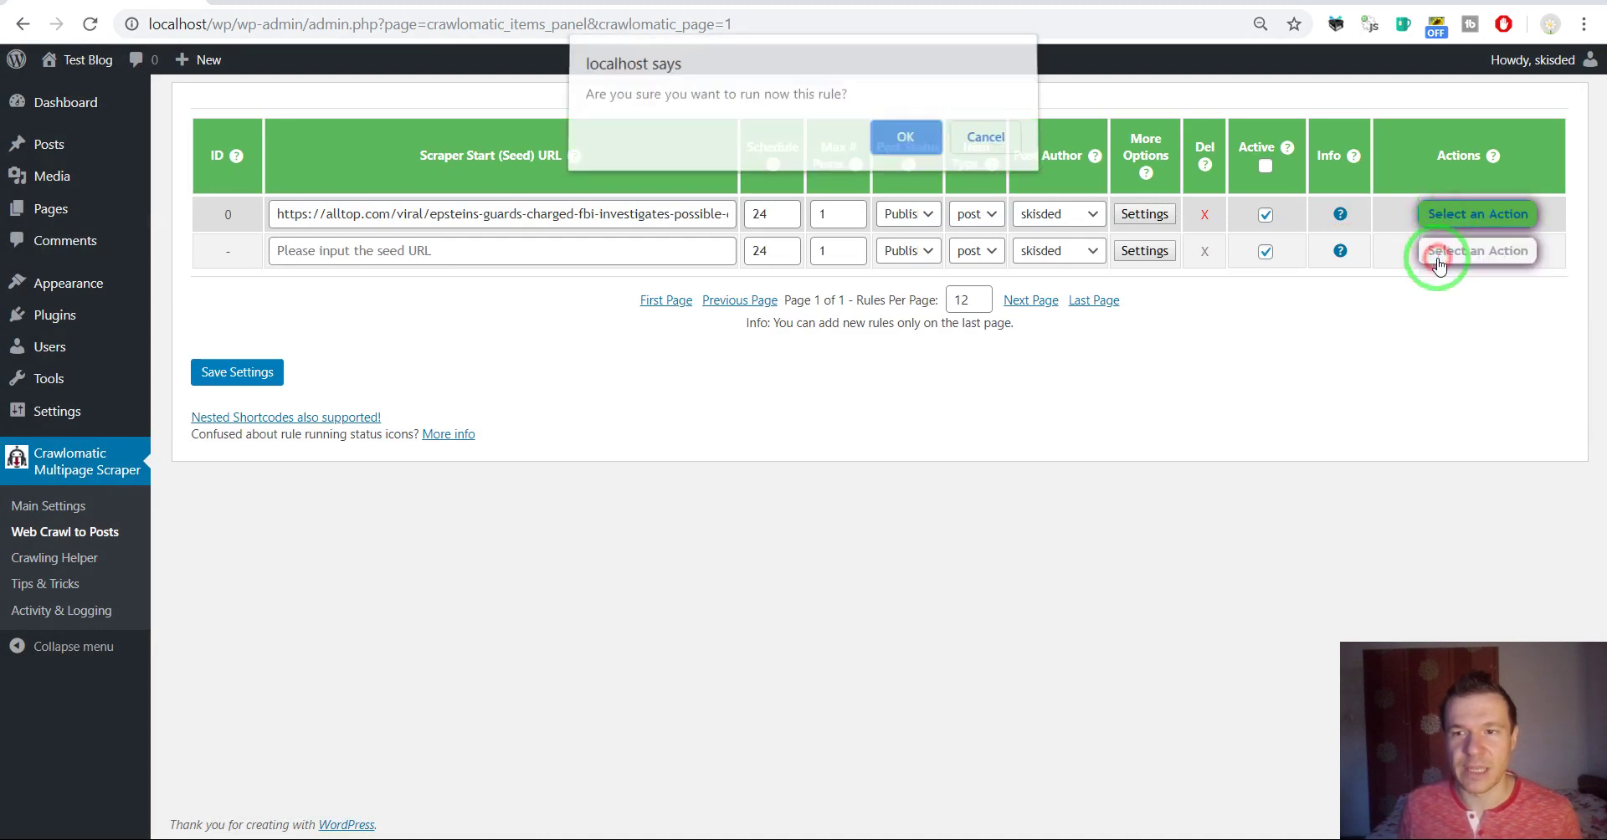
{"action": "key", "text": "Return"}
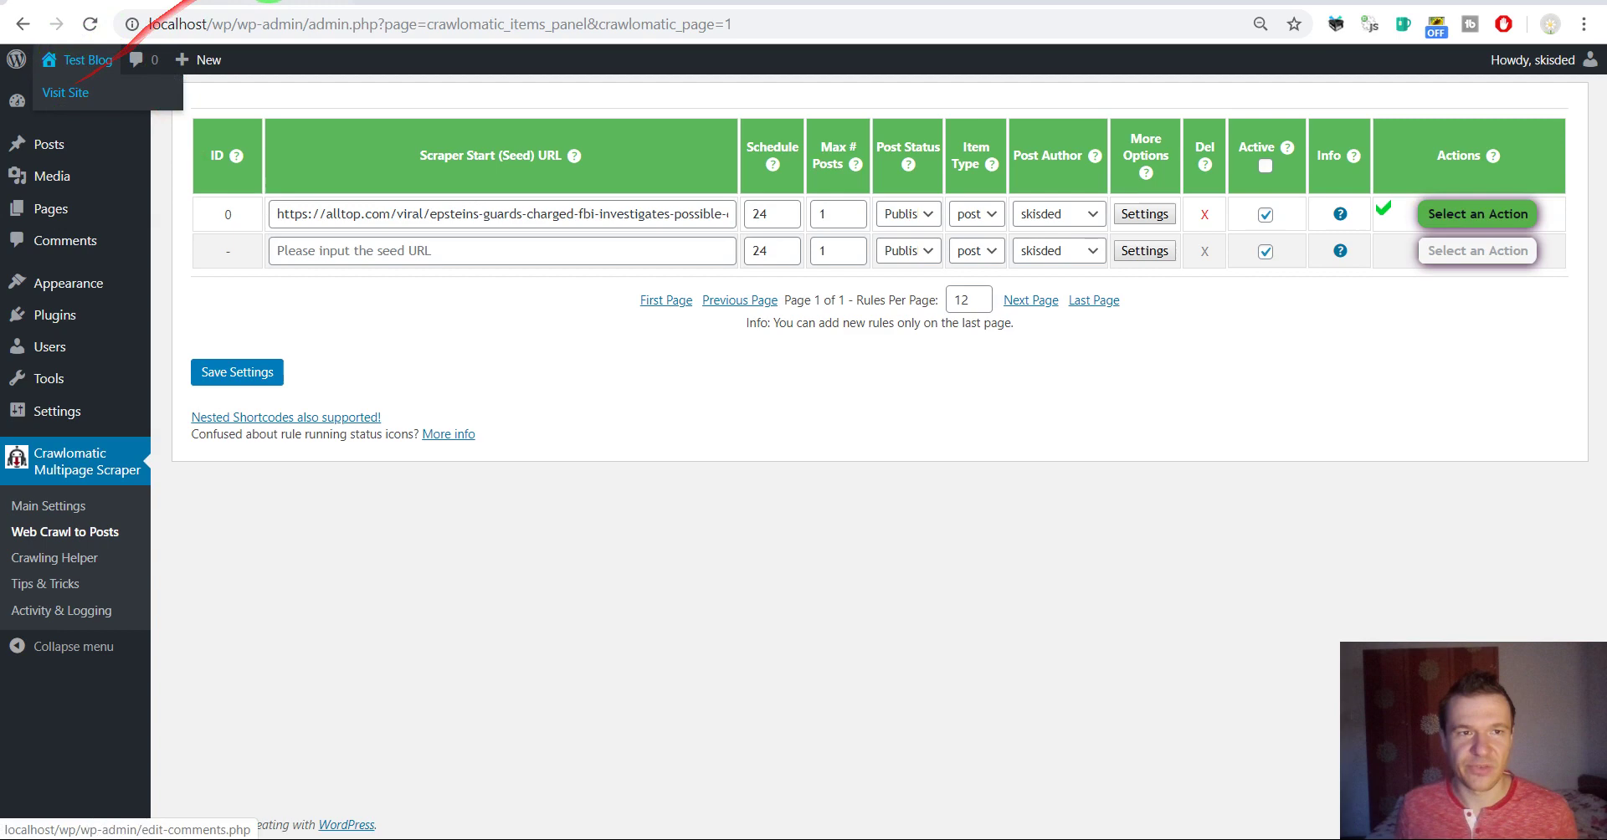
{"action": "left_click", "coordinate": [67, 90]}
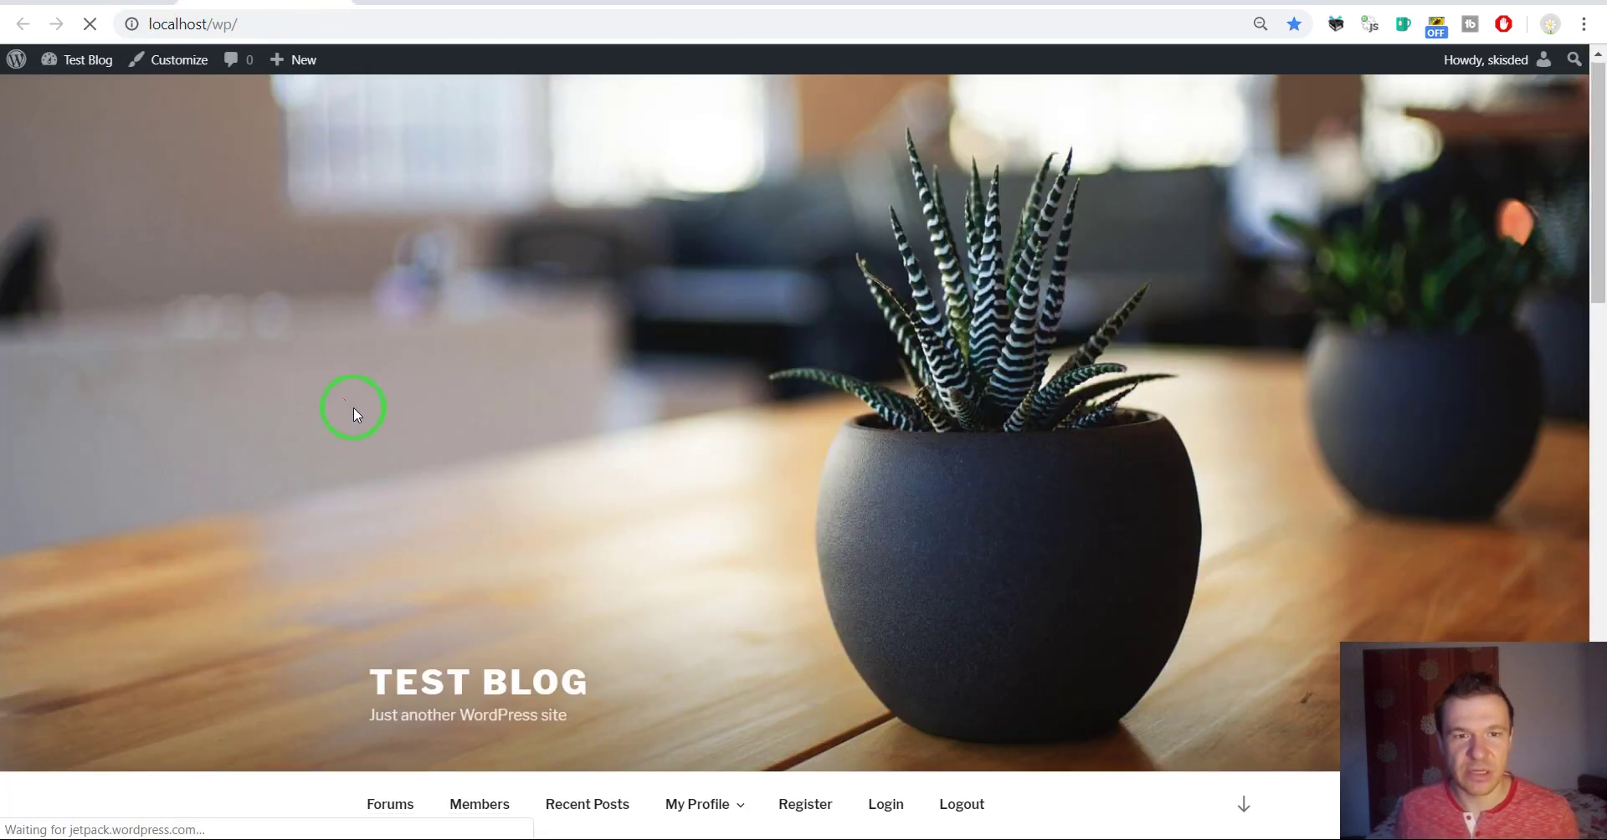
{"action": "scroll", "coordinate": [351, 406], "scroll_direction": "down", "scroll_amount": 7}
{"action": "left_click", "coordinate": [493, 389]}
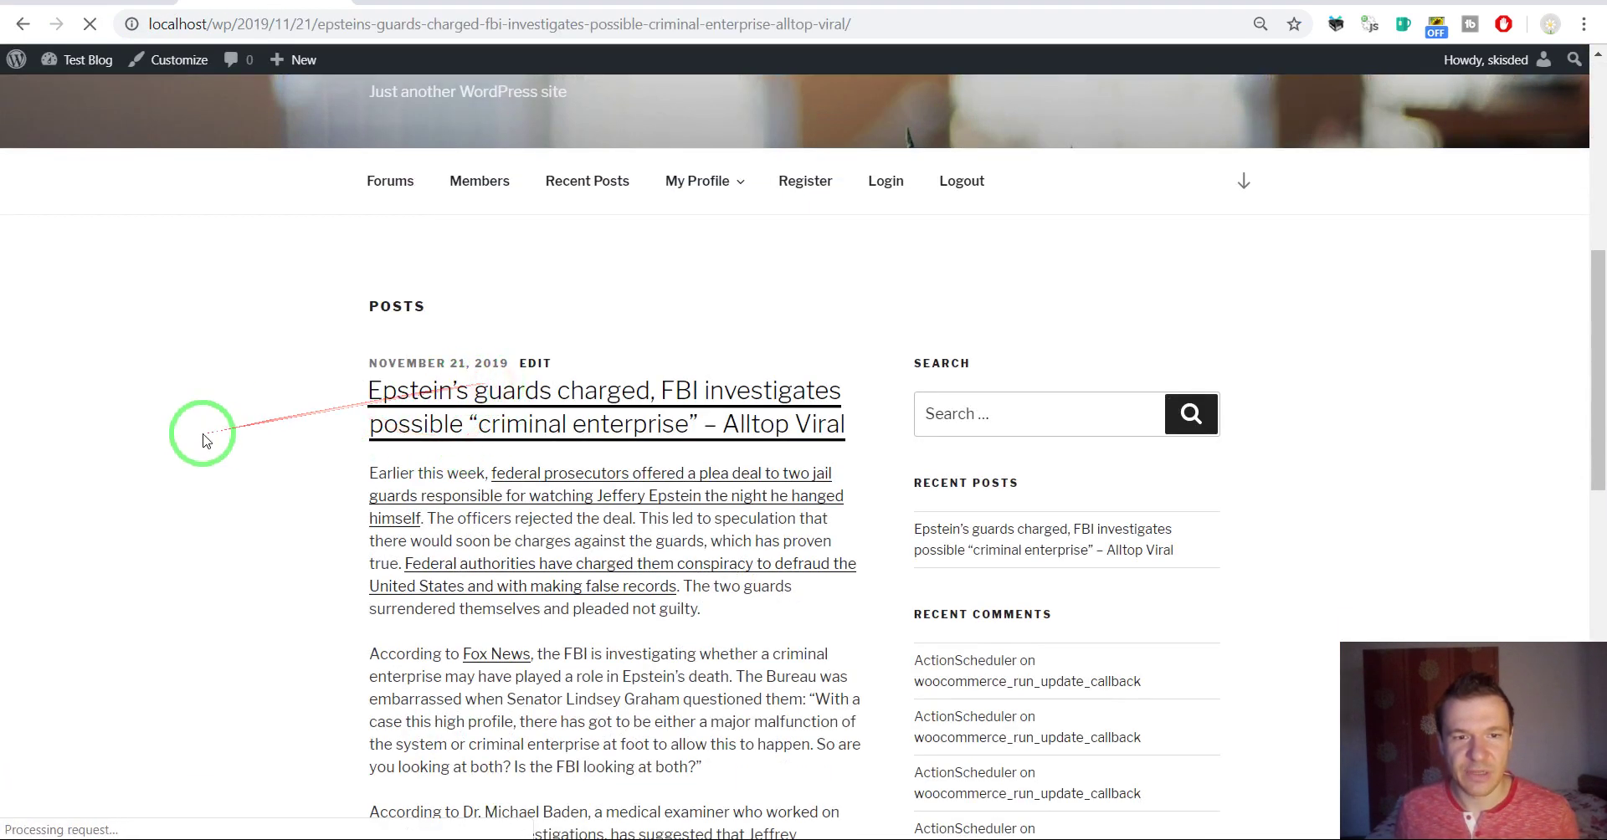
{"action": "scroll", "coordinate": [205, 431], "scroll_direction": "down", "scroll_amount": 7}
{"action": "scroll", "coordinate": [244, 419], "scroll_direction": "down", "scroll_amount": 5}
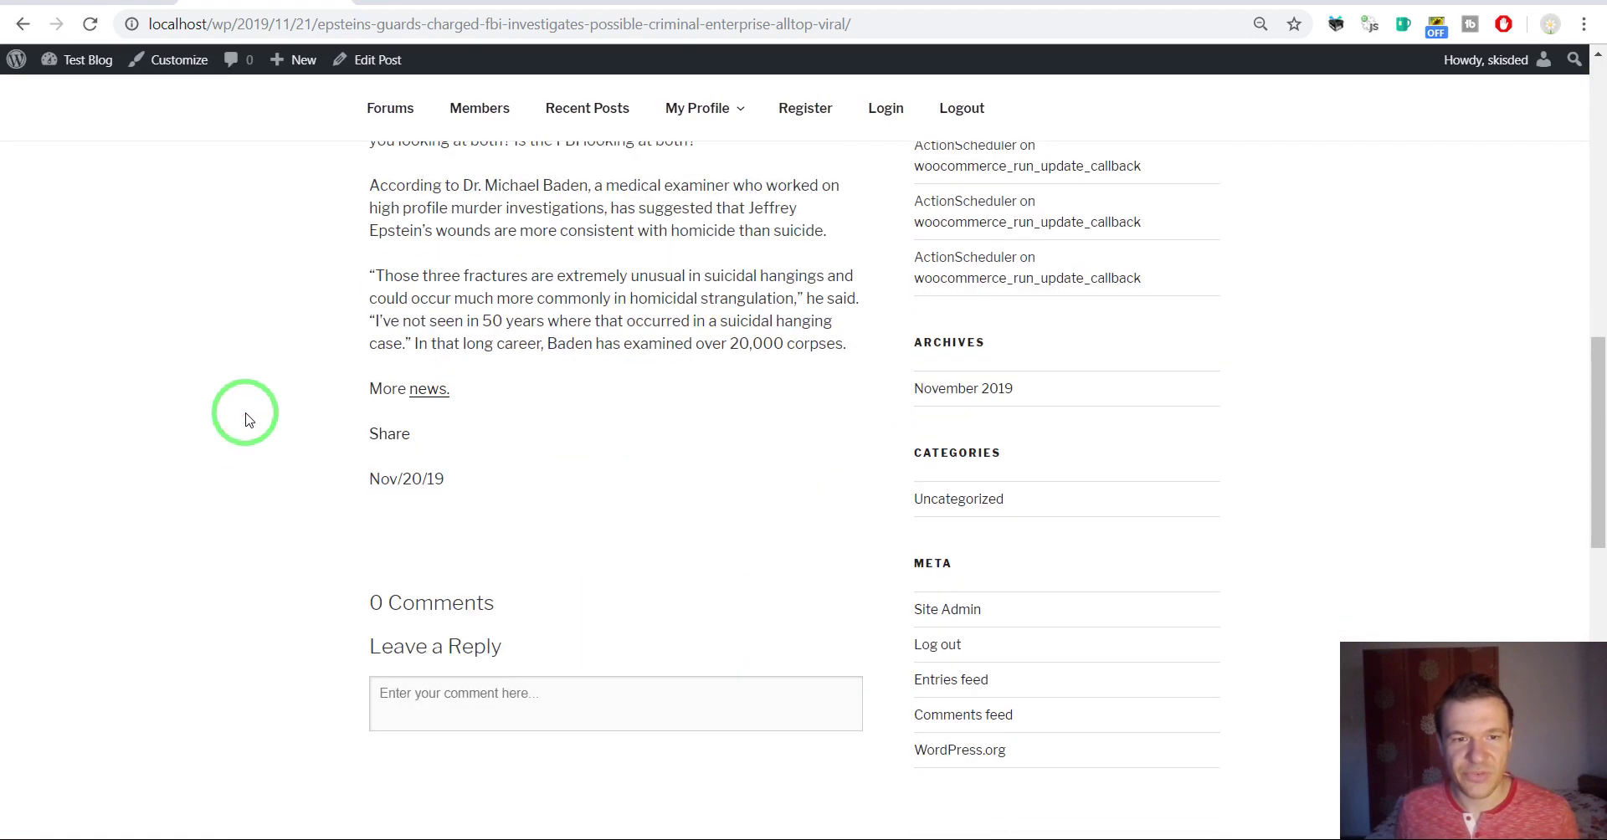
{"action": "scroll", "coordinate": [292, 402], "scroll_direction": "up", "scroll_amount": 8}
{"action": "scroll", "coordinate": [293, 404], "scroll_direction": "down", "scroll_amount": 2}
{"action": "scroll", "coordinate": [289, 351], "scroll_direction": "down", "scroll_amount": 1}
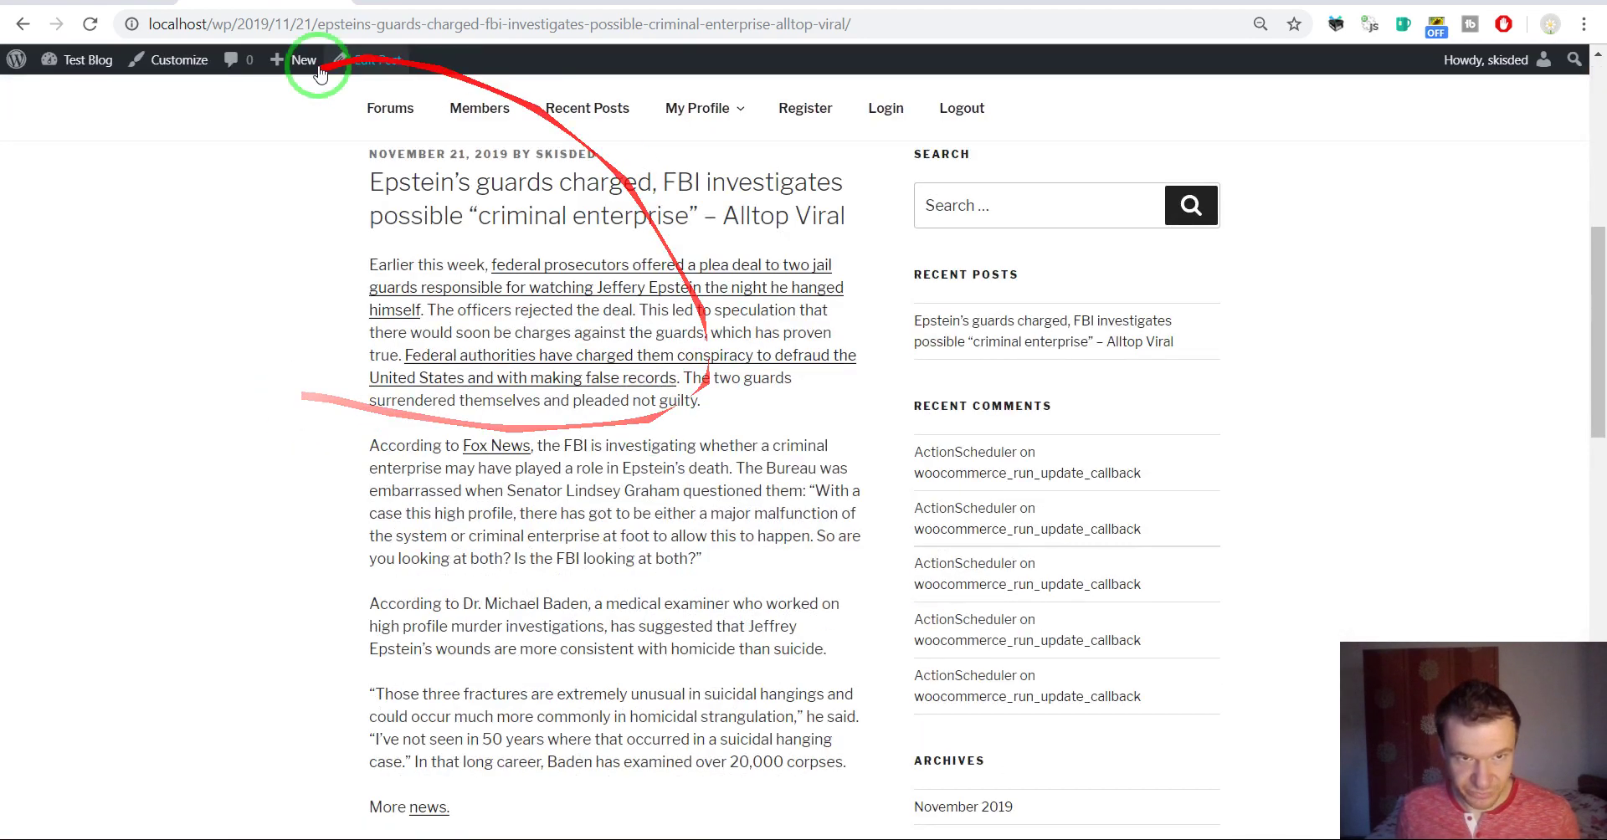
{"action": "scroll", "coordinate": [377, 297], "scroll_direction": "down", "scroll_amount": 4}
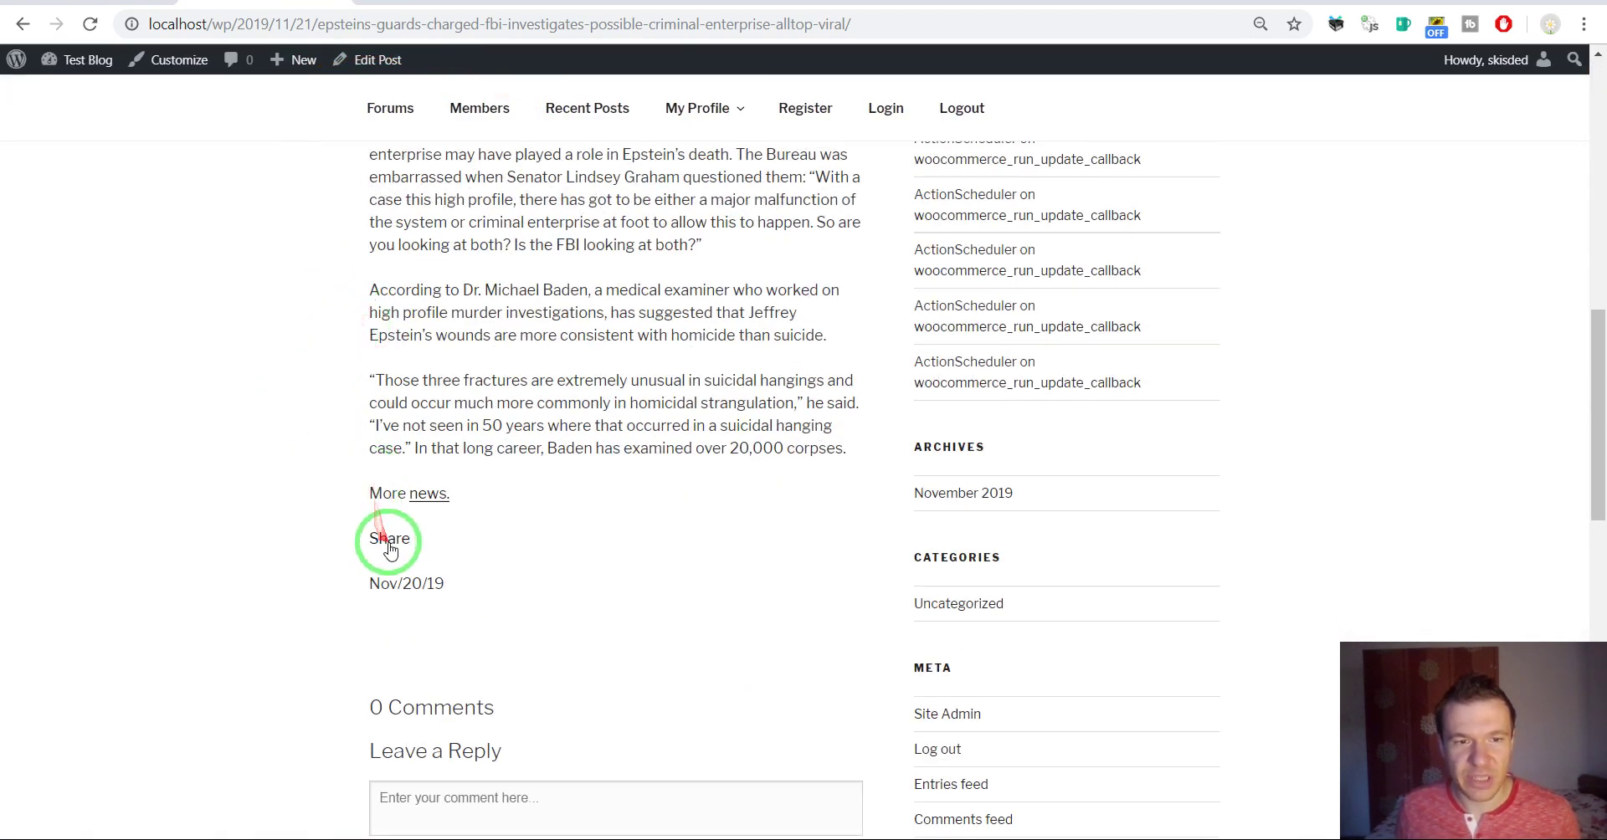
{"action": "scroll", "coordinate": [387, 535], "scroll_direction": "down", "scroll_amount": 3}
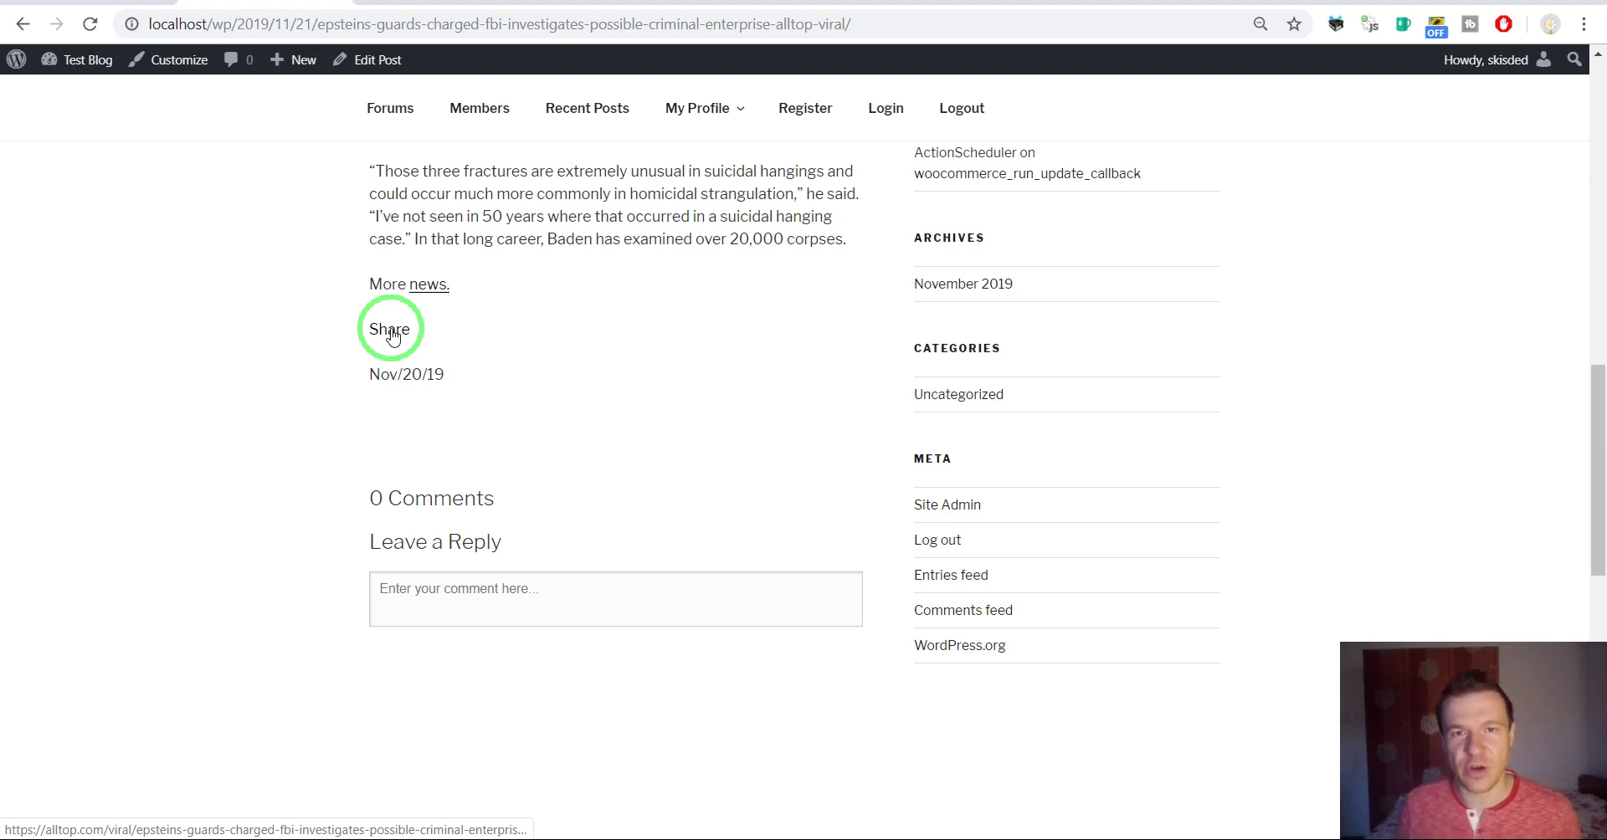
{"action": "right_click", "coordinate": [392, 335]}
{"action": "left_click", "coordinate": [435, 558]}
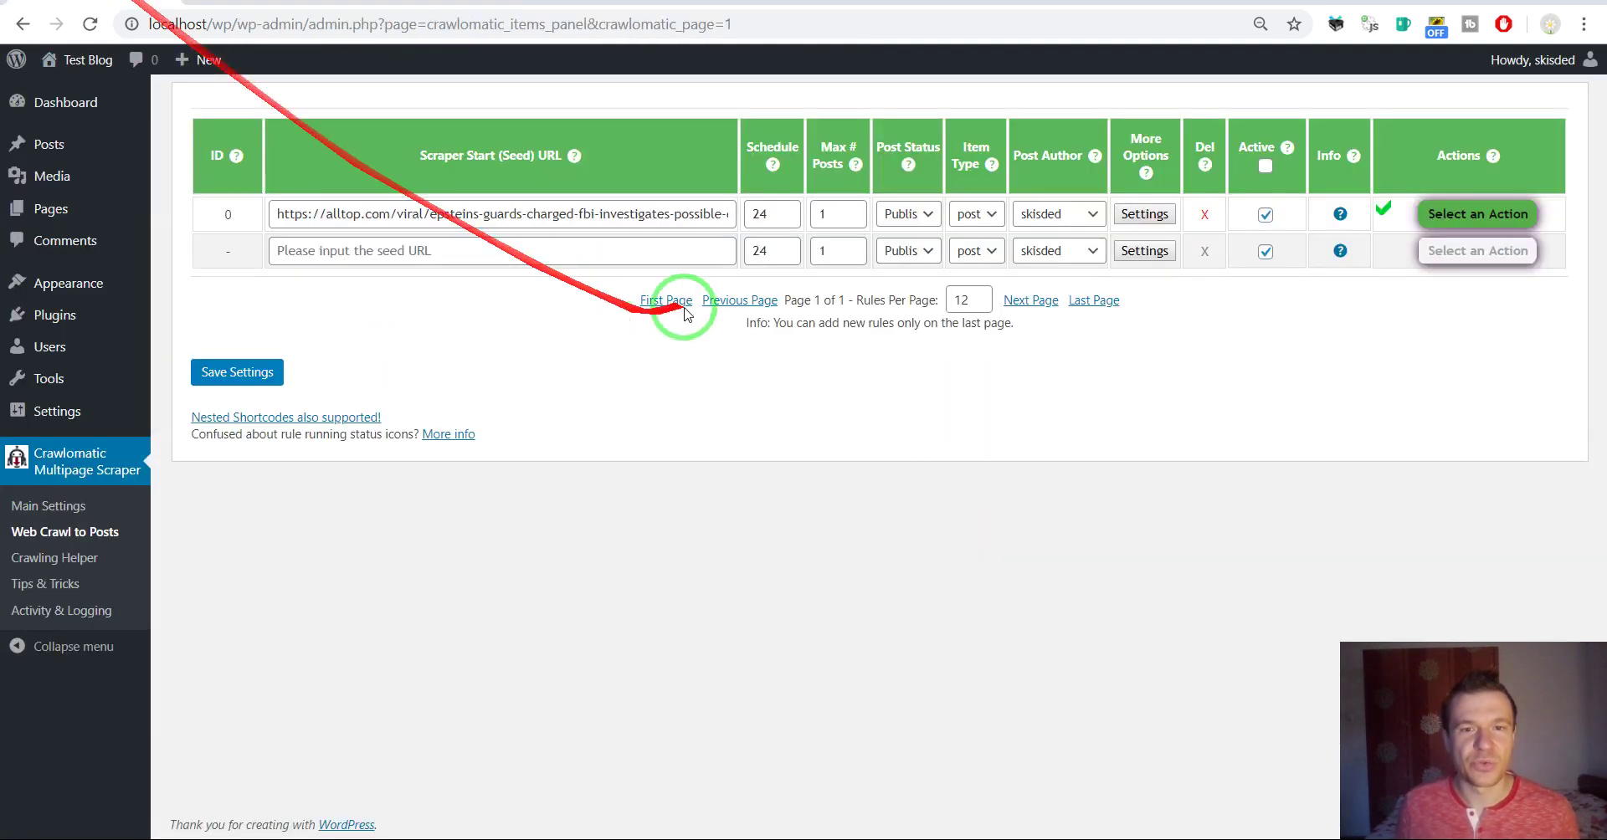
- Locate 'Strip HTML Elements by XPATH' in rule 0's advanced settings via page search, then switch to the article tab
{"action": "left_click", "coordinate": [1155, 219]}
{"action": "key", "text": "ctrl+f"}
{"action": "type", "text": "path"}
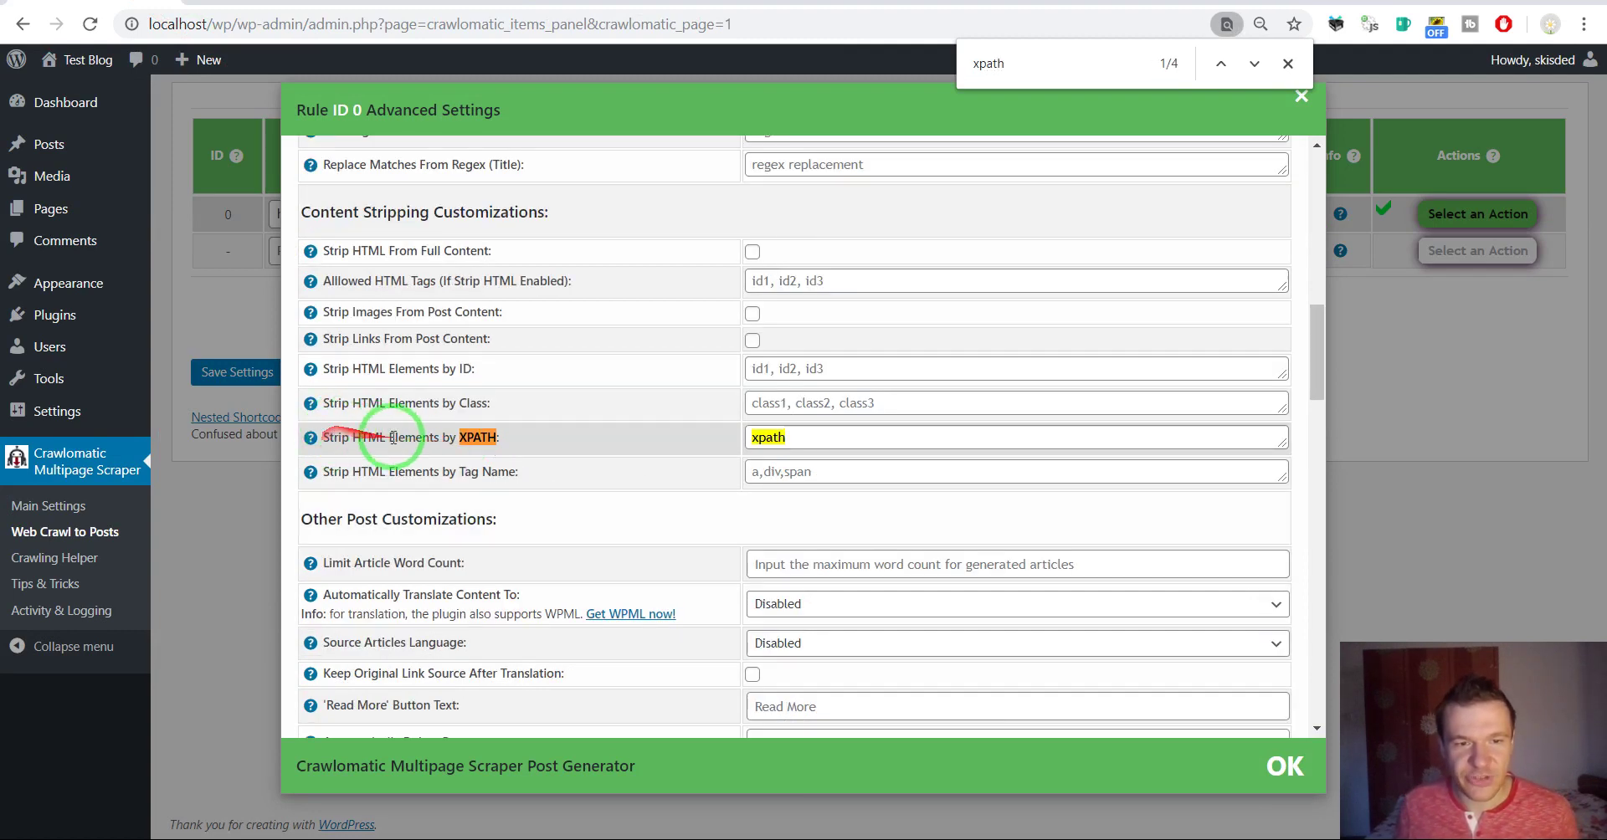
{"action": "left_click_drag", "start_coordinate": [467, 434], "coordinate": [340, 434]}
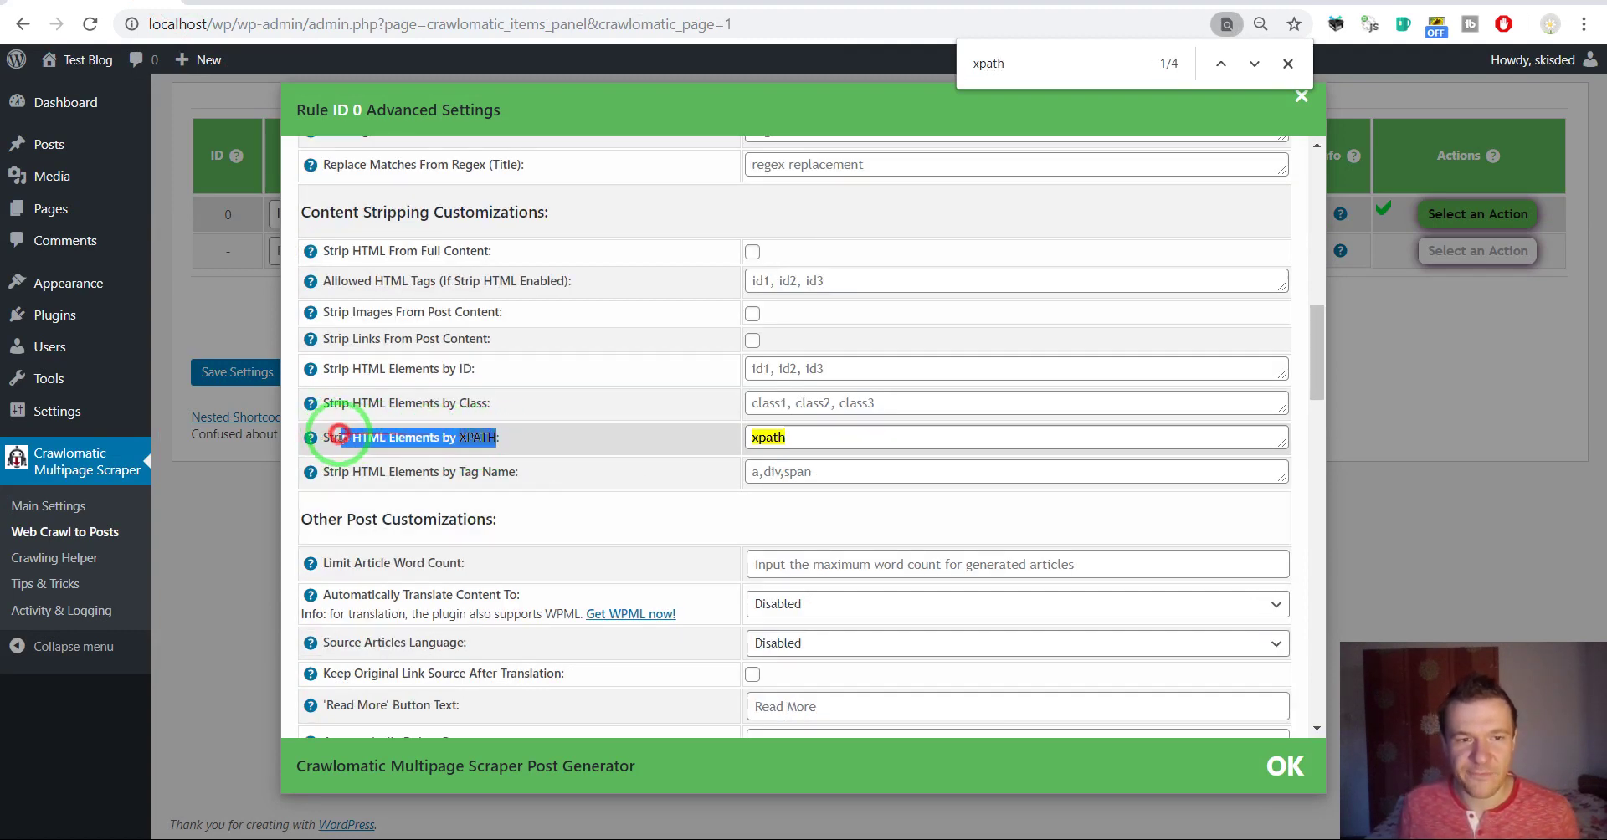
{"action": "key", "text": "ctrl+c"}
{"action": "key", "text": "ctrl+f"}
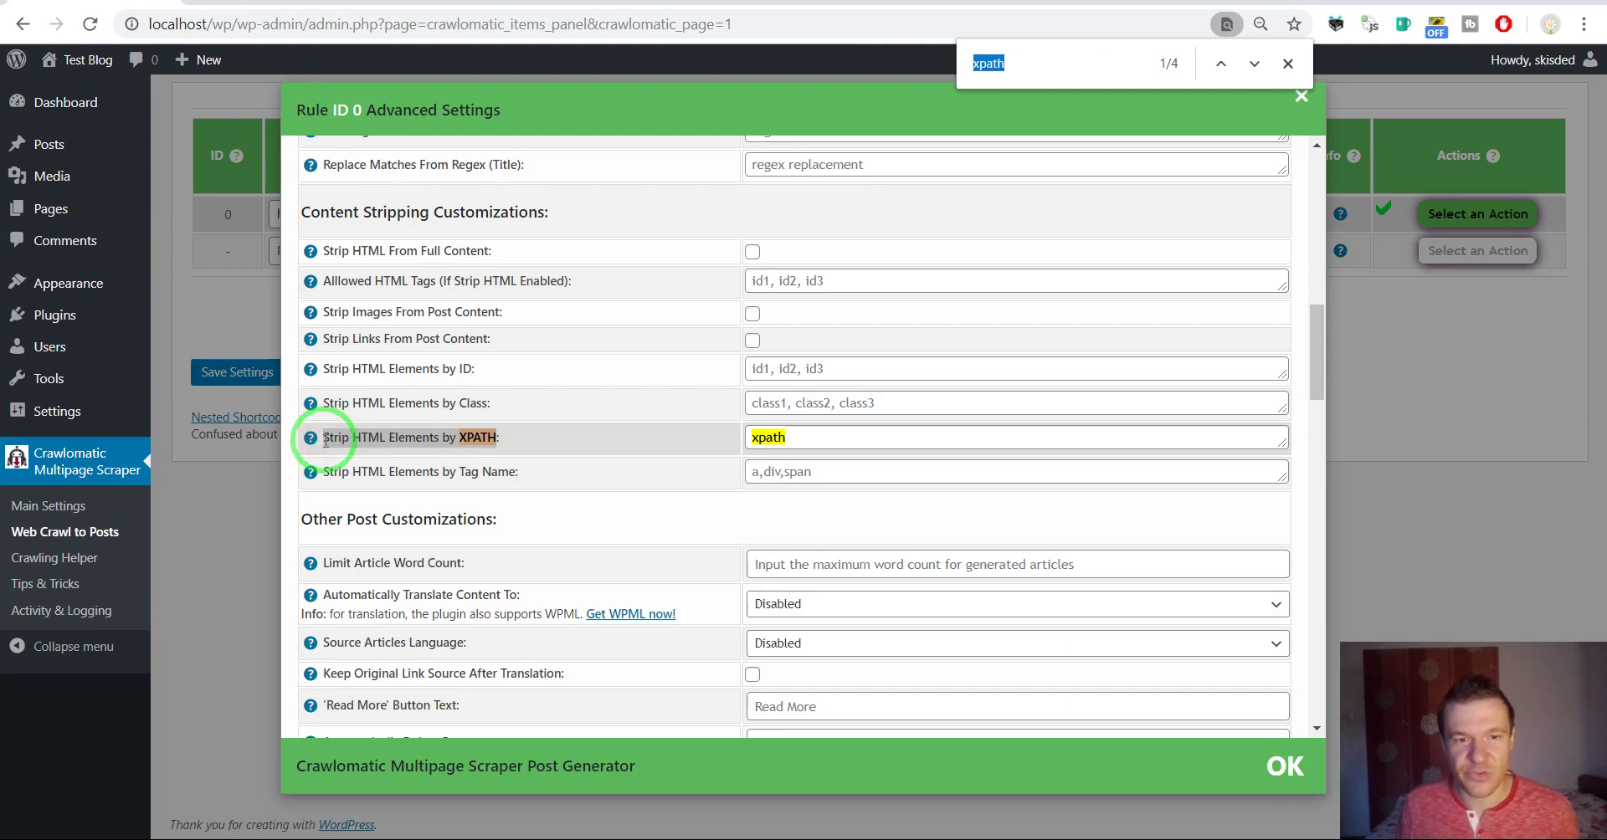
{"action": "key", "text": "ctrl+v"}
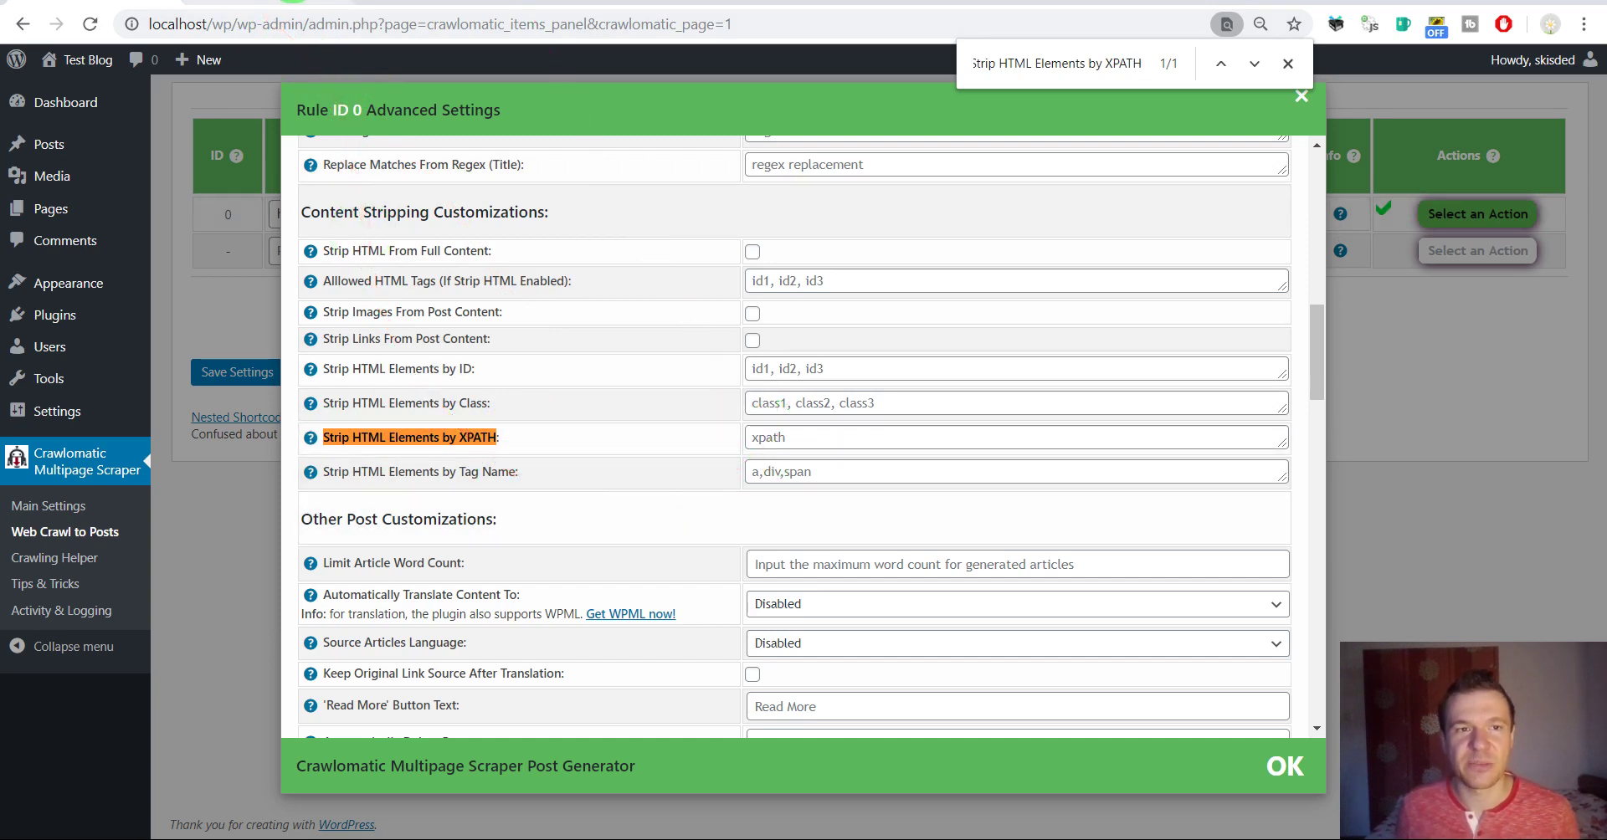
{"action": "left_click", "coordinate": [535, 5]}
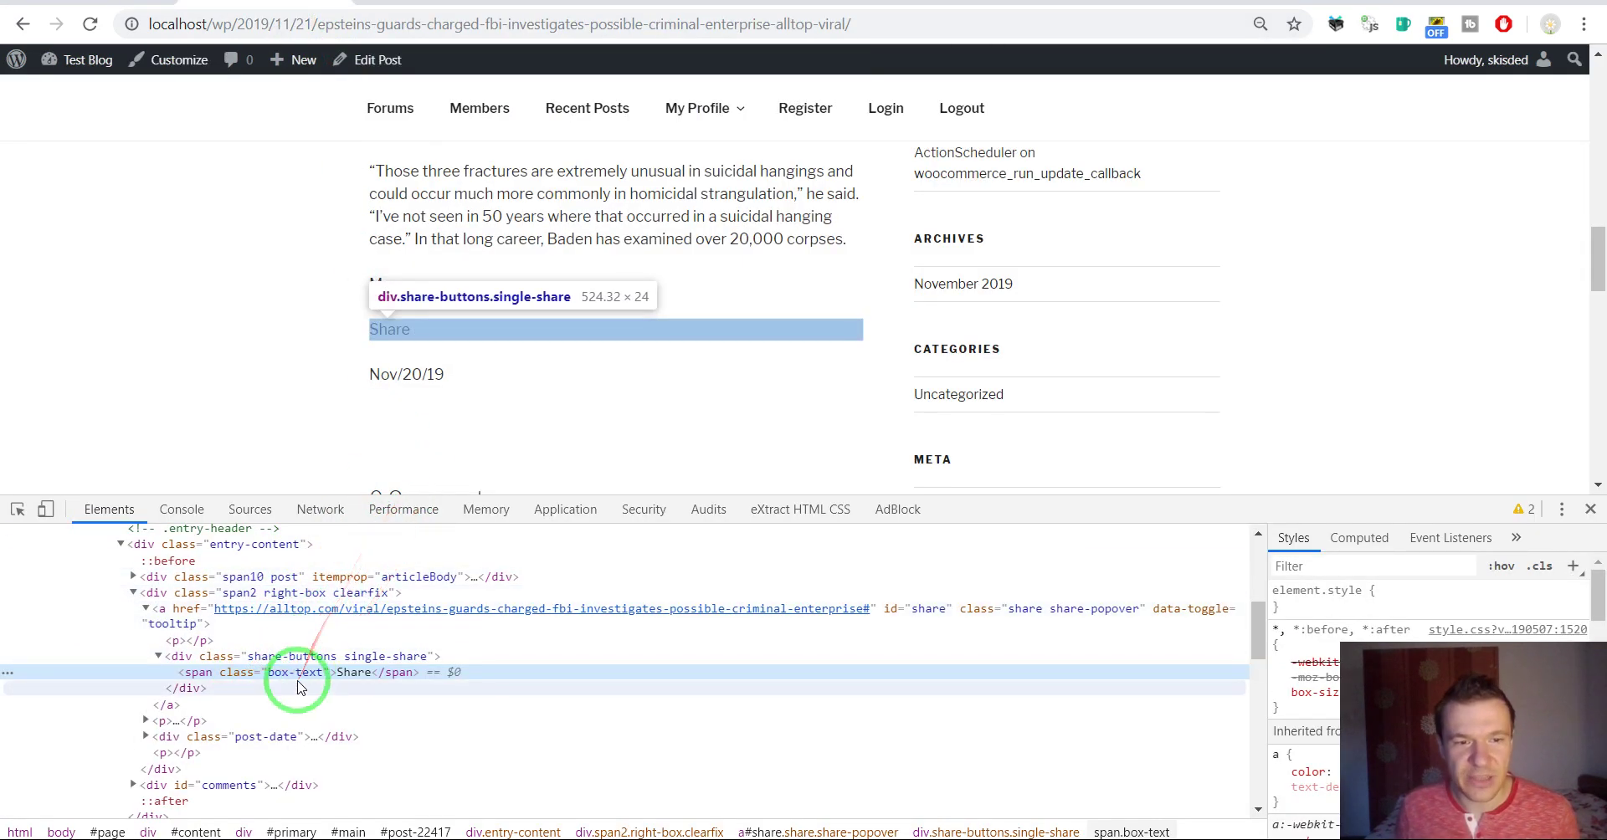
- Copy the share-buttons XPath and paste it into rule 0's Strip HTML Elements by XPATH field
{"action": "left_click", "coordinate": [392, 2]}
{"action": "left_click", "coordinate": [352, 26]}
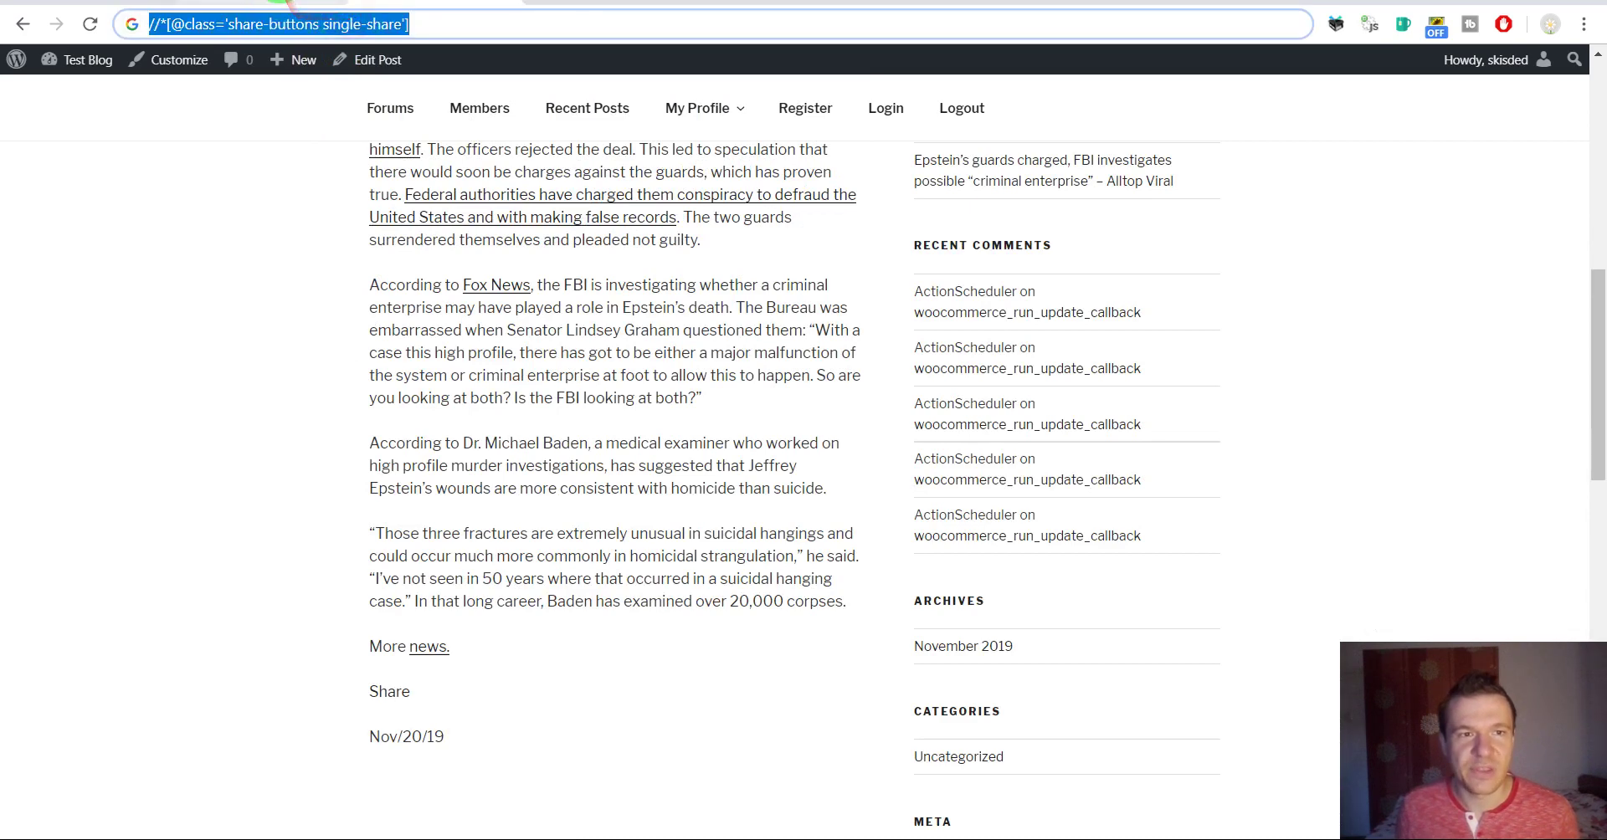
{"action": "left_click", "coordinate": [92, 4]}
{"action": "left_click", "coordinate": [797, 441]}
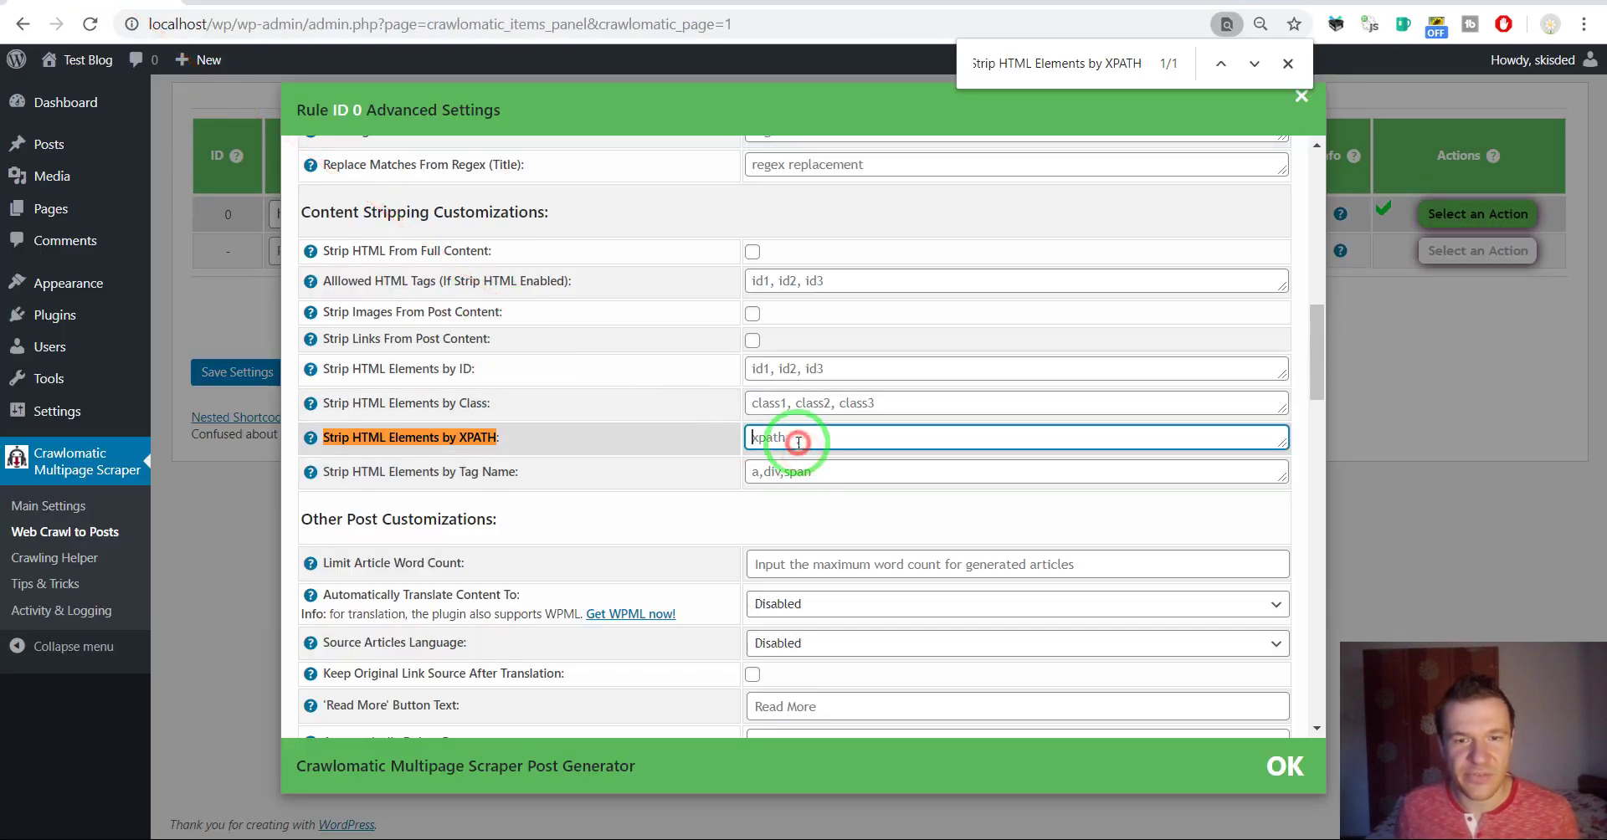
{"action": "key", "text": "ctrl+v"}
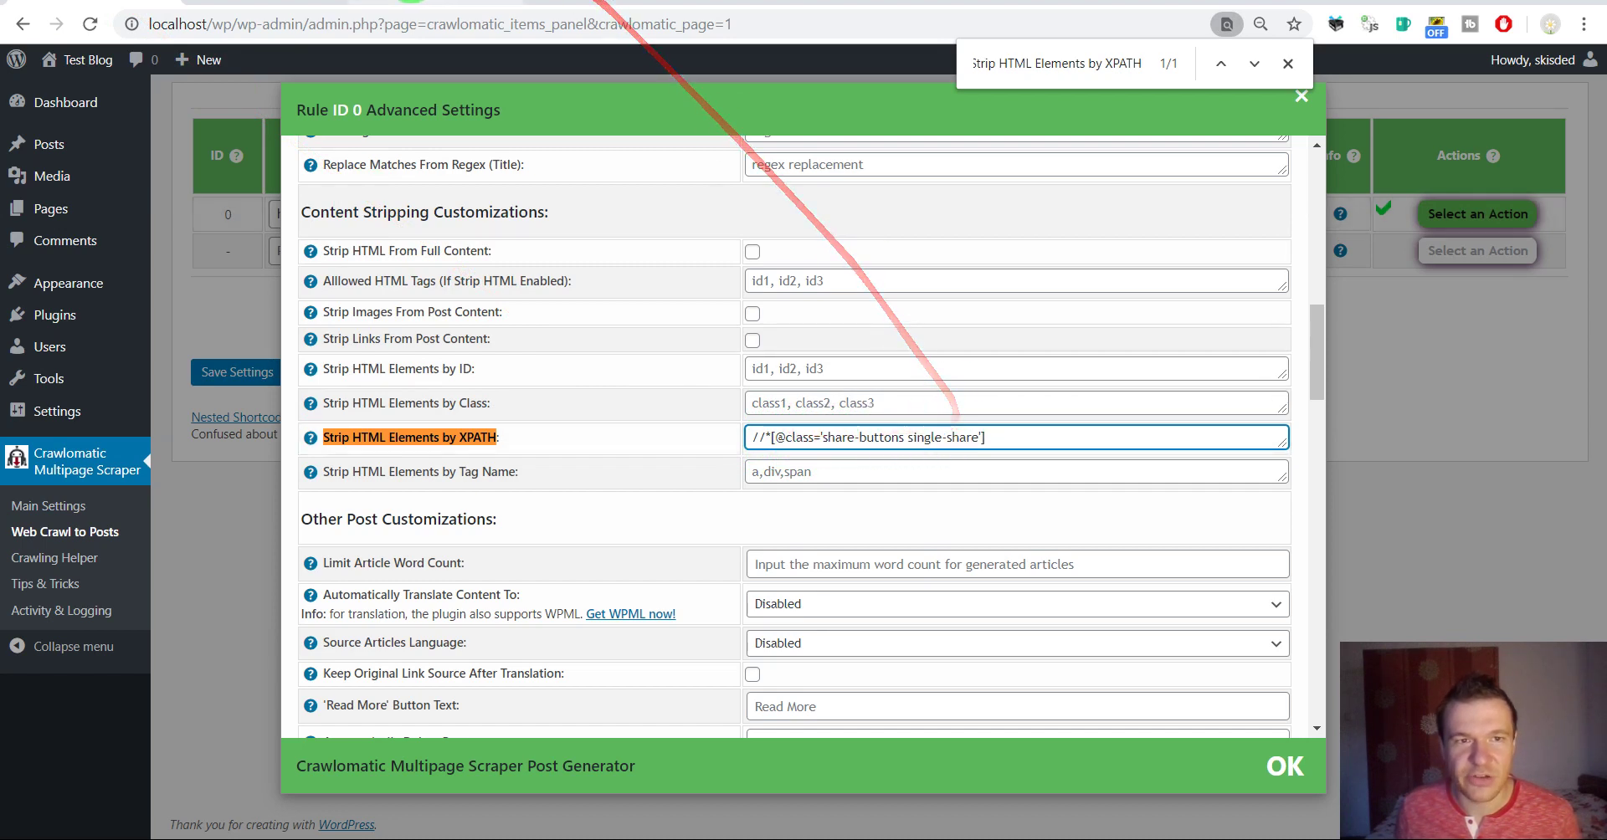
{"action": "left_click", "coordinate": [460, 4]}
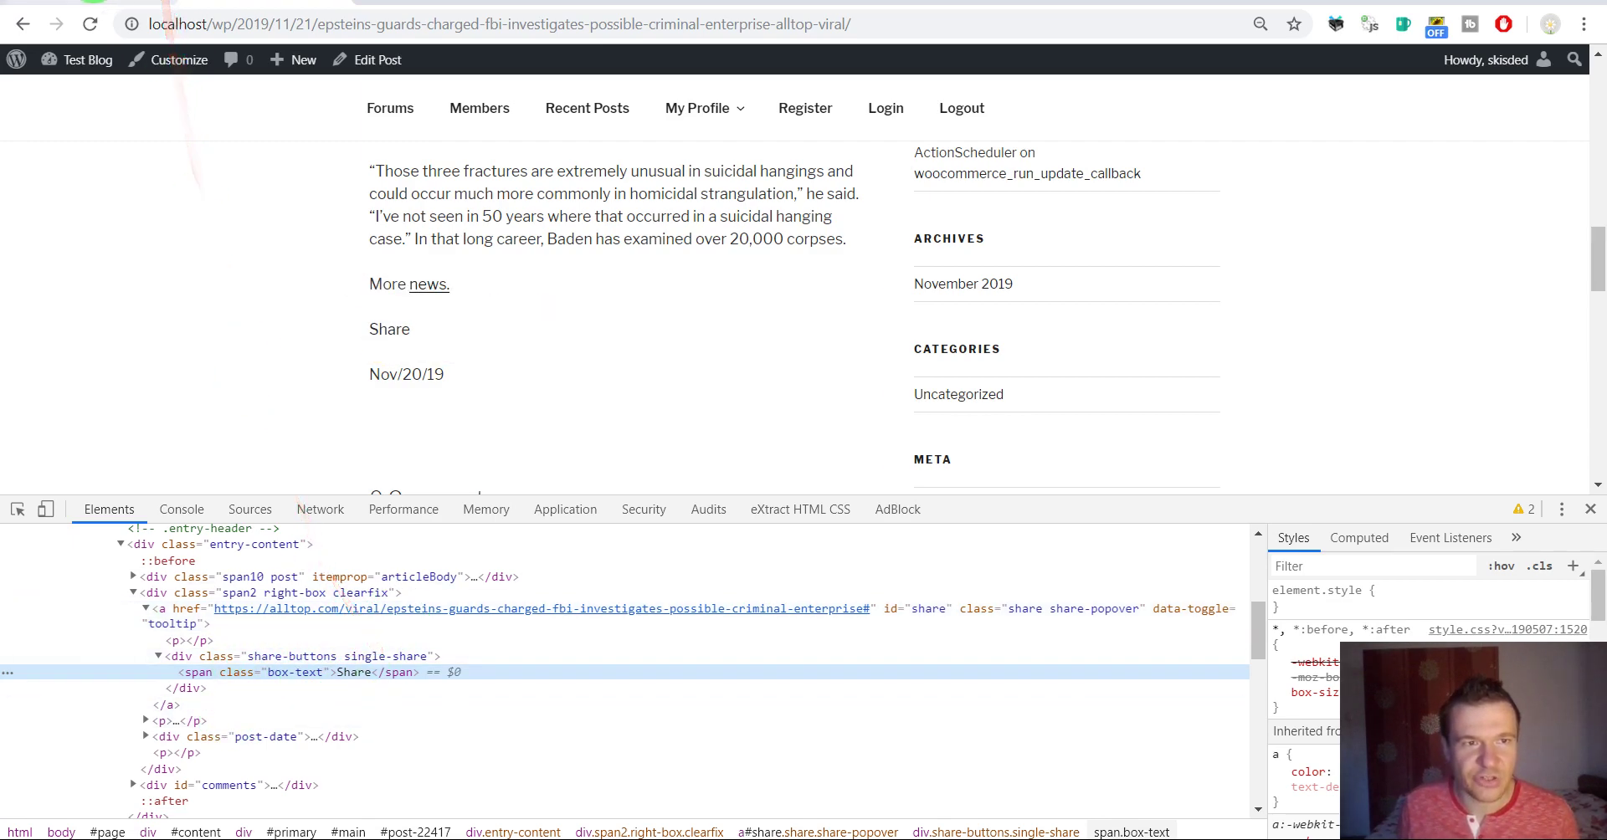
- Save the XPath setting and permanently delete all posts imported by rule 0
{"action": "left_click", "coordinate": [113, 2]}
{"action": "left_click", "coordinate": [237, 374]}
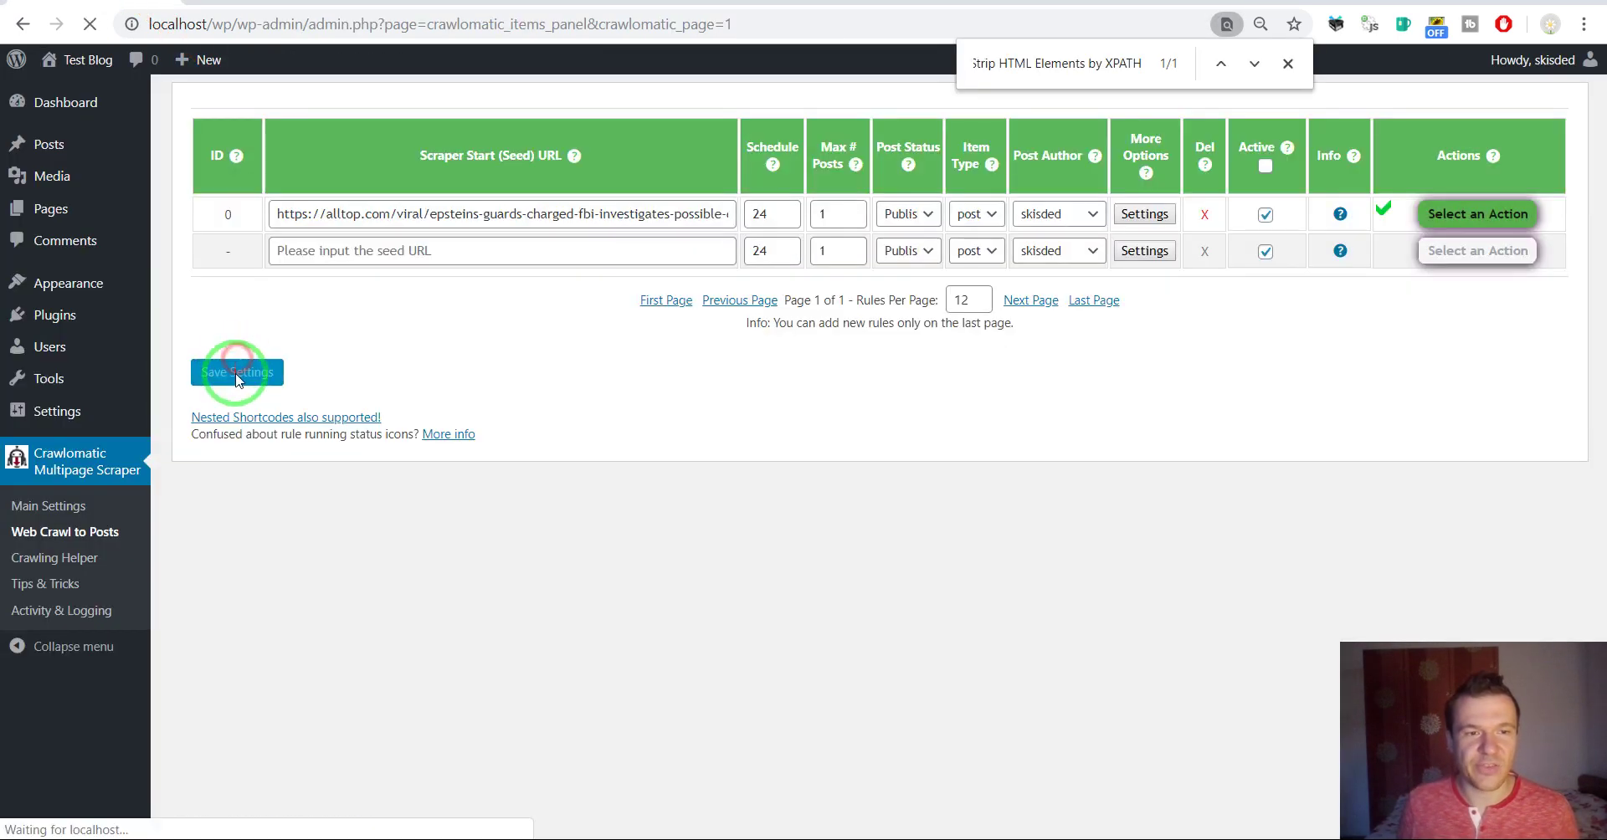
{"action": "left_click", "coordinate": [1444, 213]}
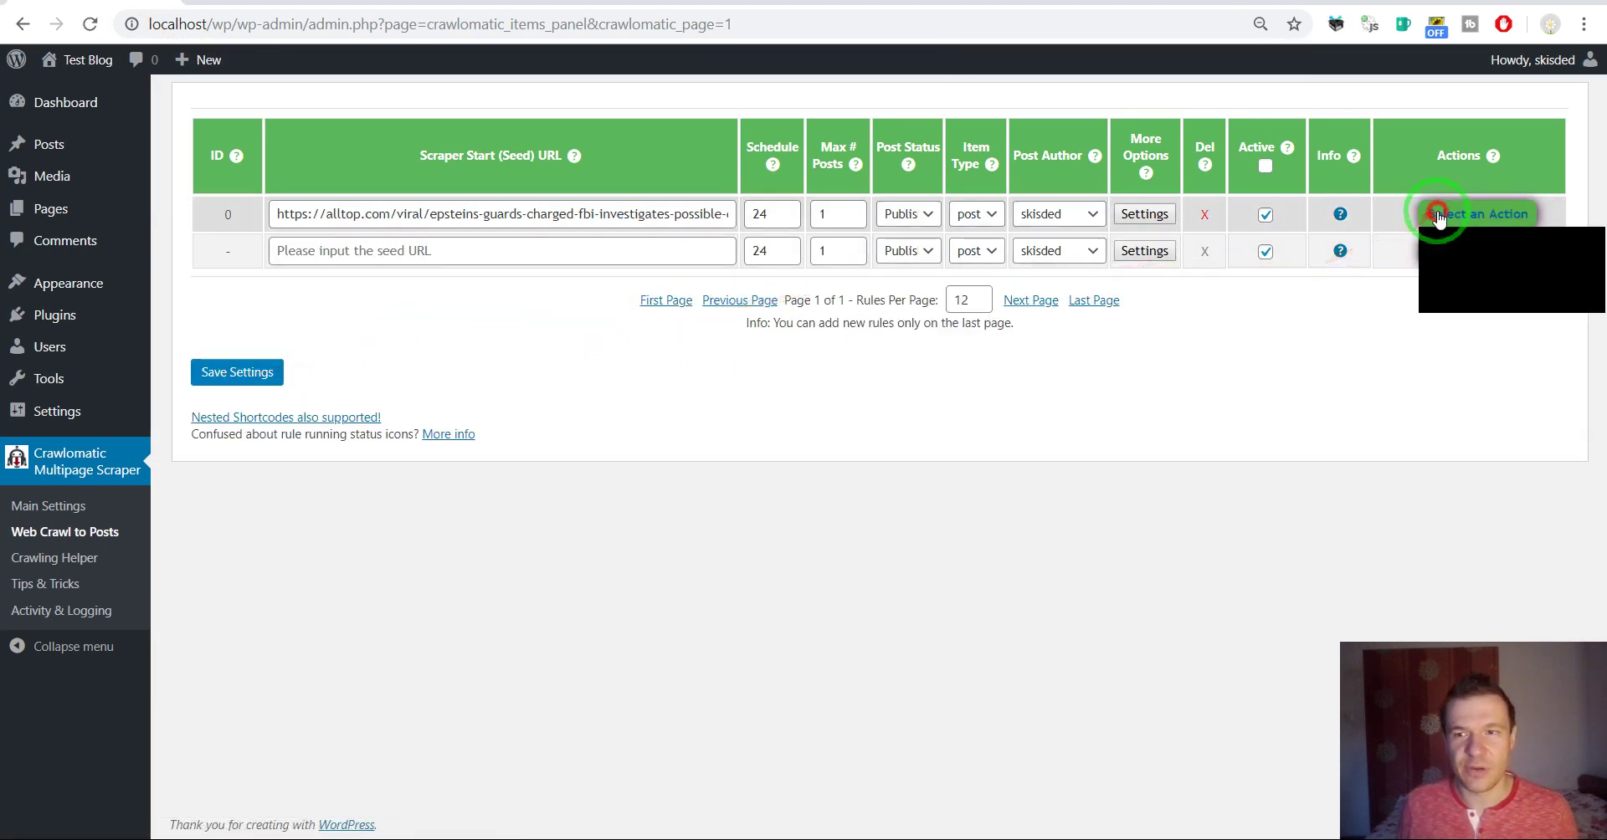
{"action": "left_click", "coordinate": [1446, 304]}
{"action": "key", "text": "Return"}
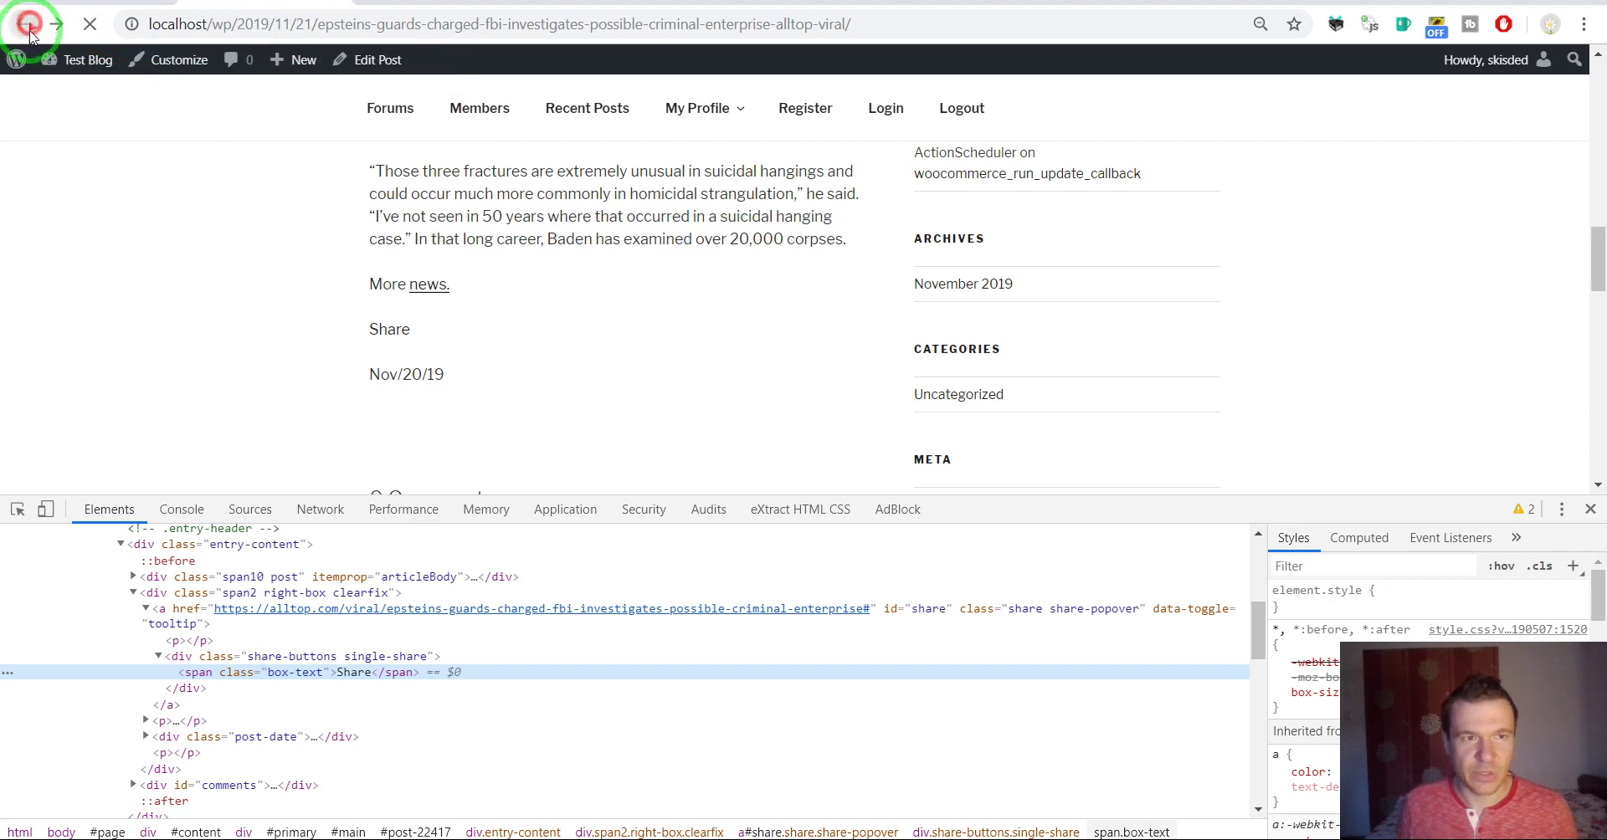
- Load the blog home page, close the inspector, and run rule 0 again
{"action": "left_click", "coordinate": [29, 33]}
{"action": "left_click", "coordinate": [84, 23]}
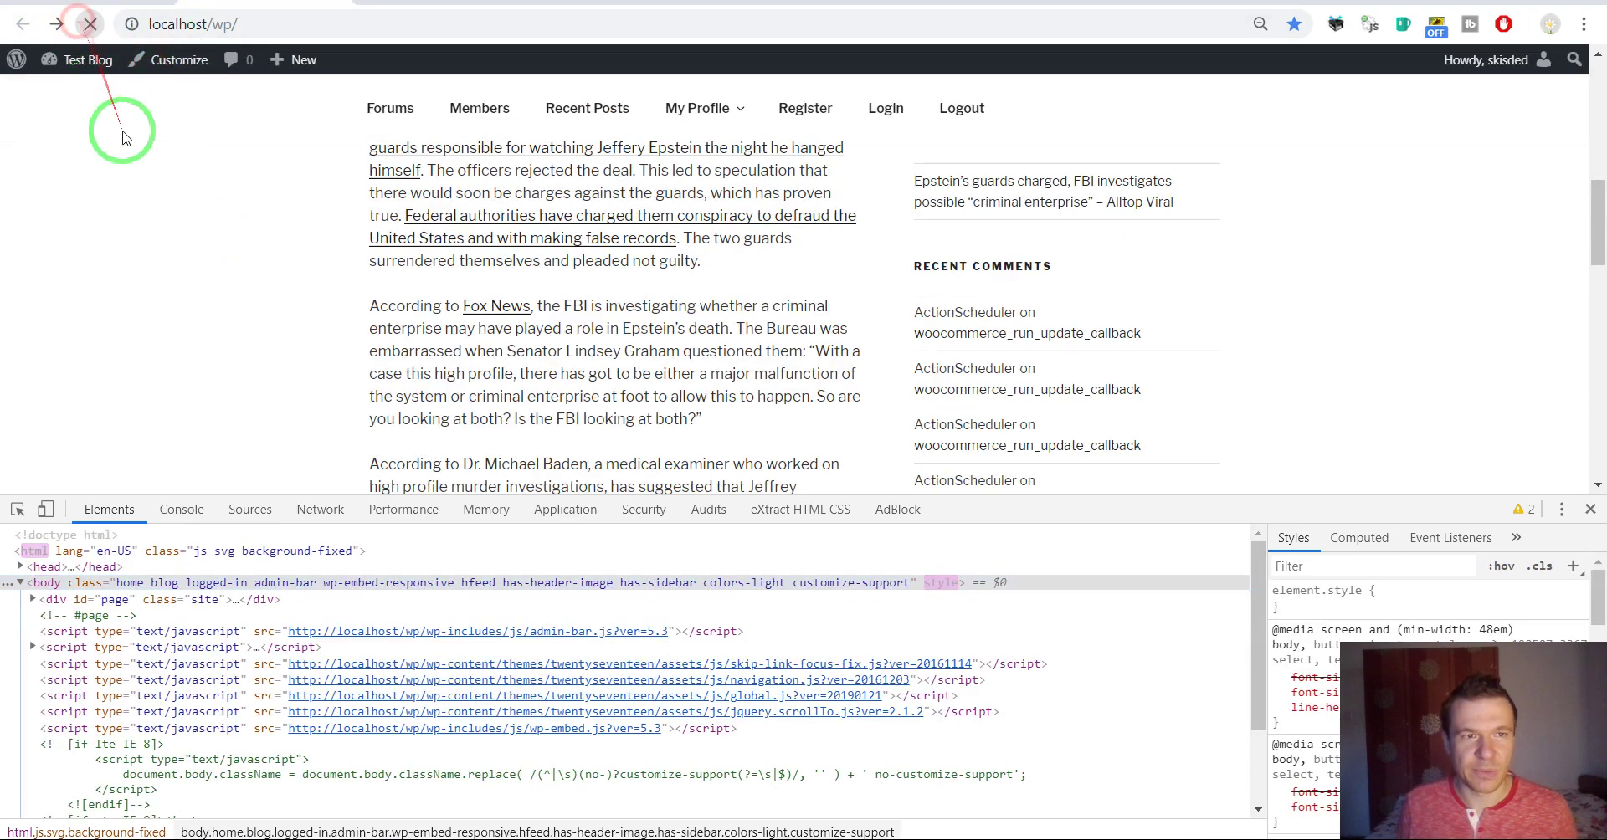
{"action": "left_click", "coordinate": [1590, 508]}
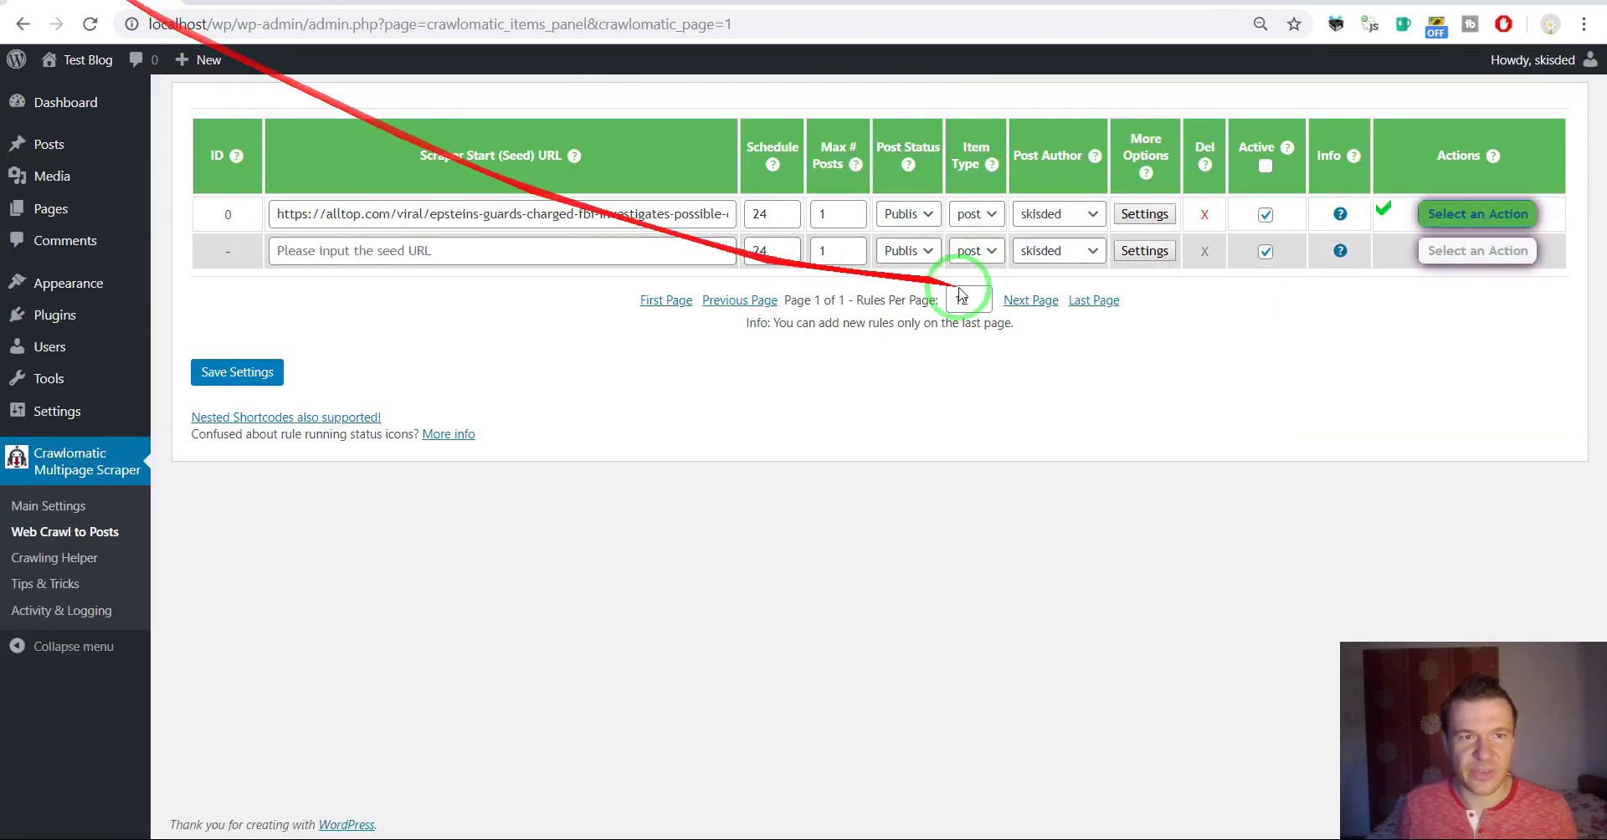
{"action": "left_click", "coordinate": [1477, 213]}
{"action": "left_click", "coordinate": [1473, 248]}
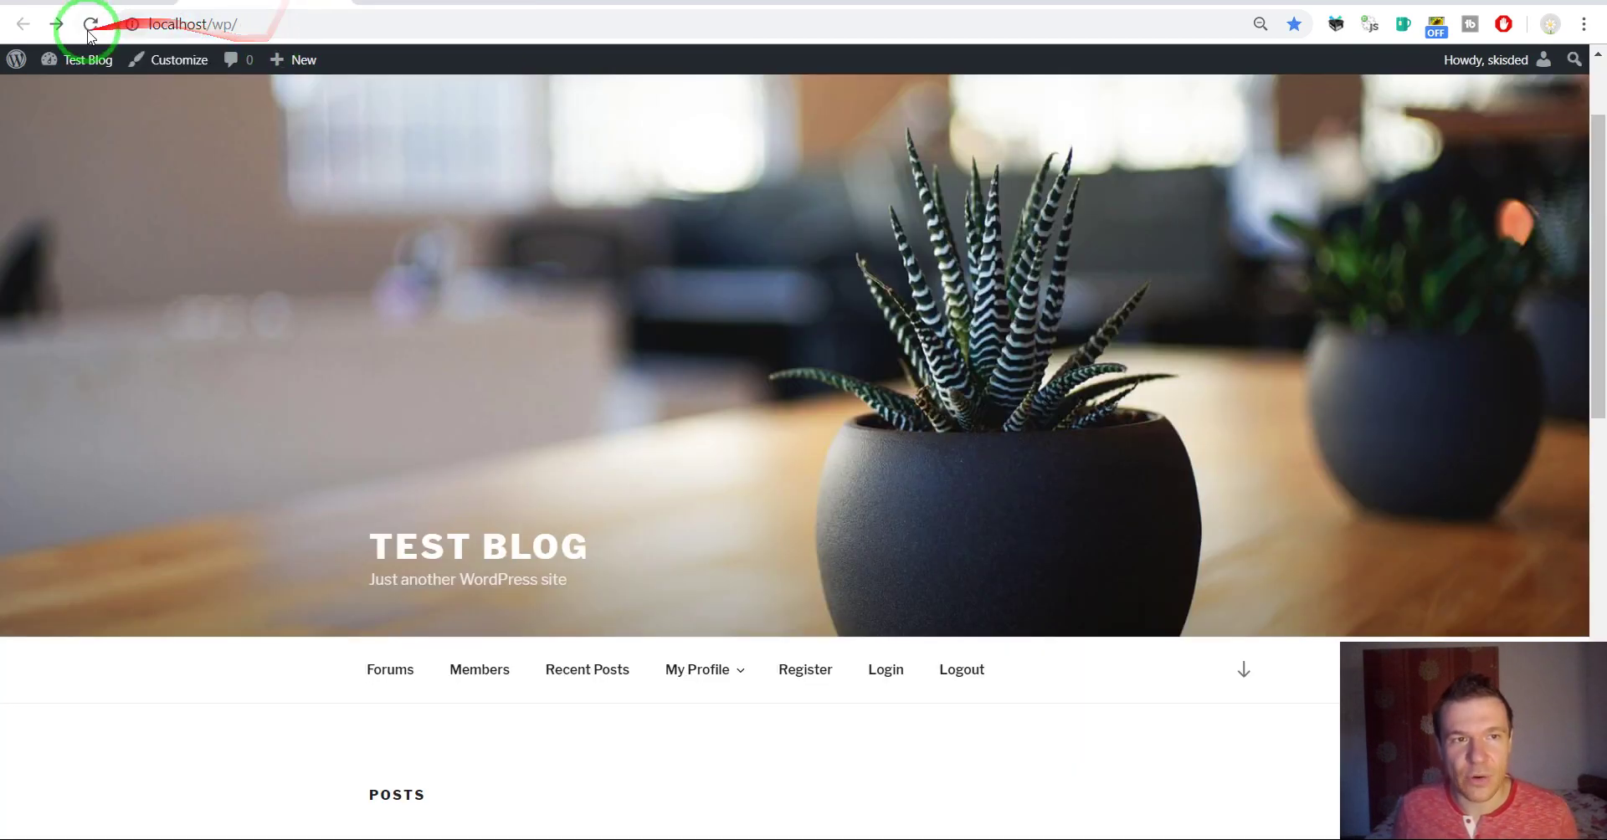
- Open the re-imported Epstein article, check it ends without the Share block, then return to the rules list
{"action": "left_click", "coordinate": [90, 25]}
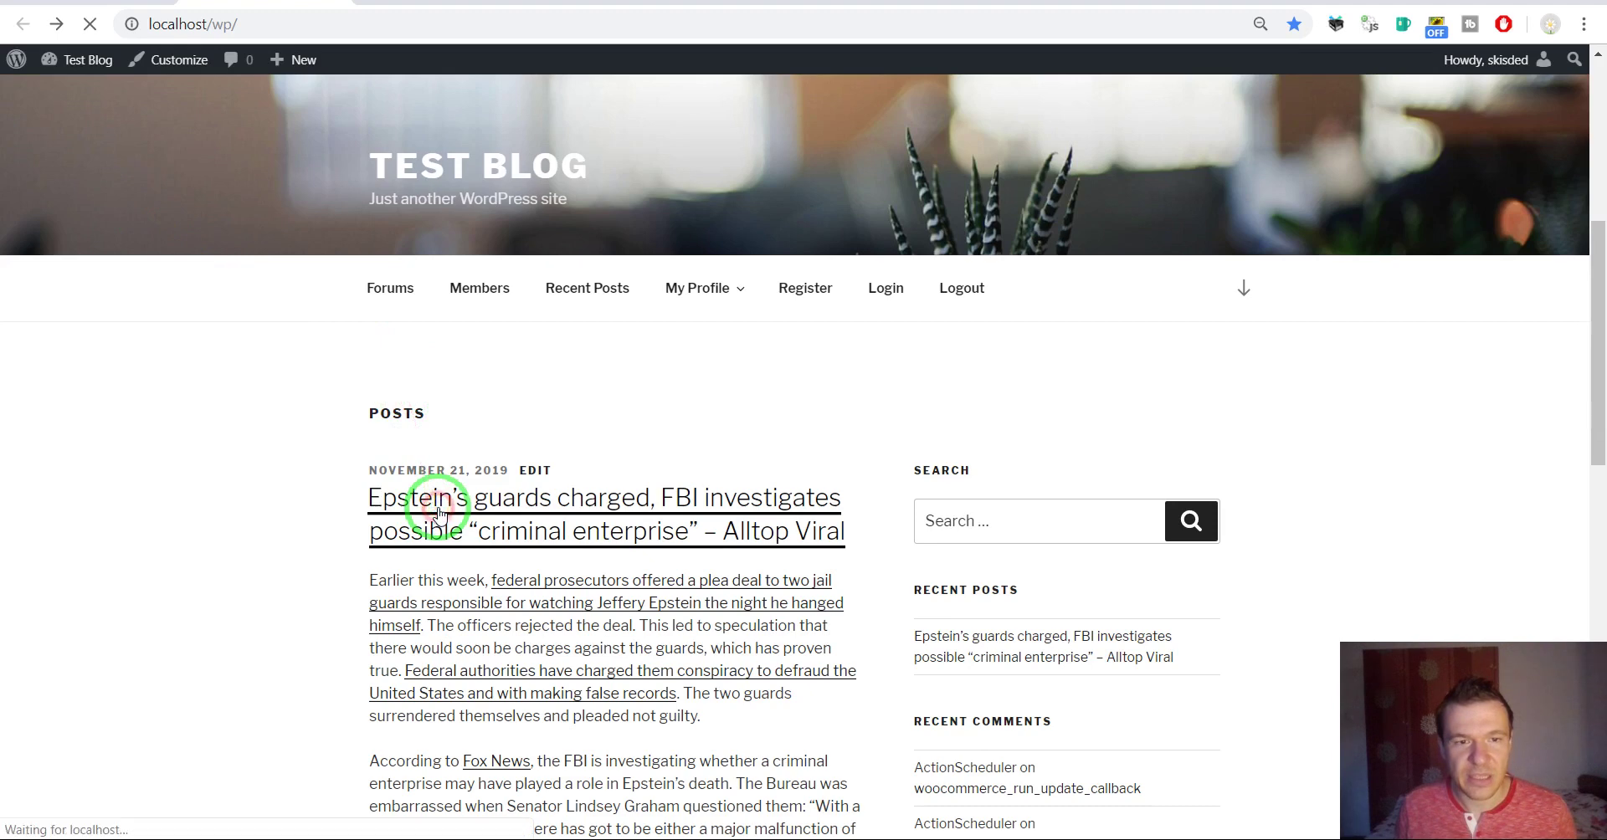
{"action": "left_click", "coordinate": [440, 513]}
{"action": "scroll", "coordinate": [329, 434], "scroll_direction": "down", "scroll_amount": 10}
{"action": "scroll", "coordinate": [339, 393], "scroll_direction": "down", "scroll_amount": 4}
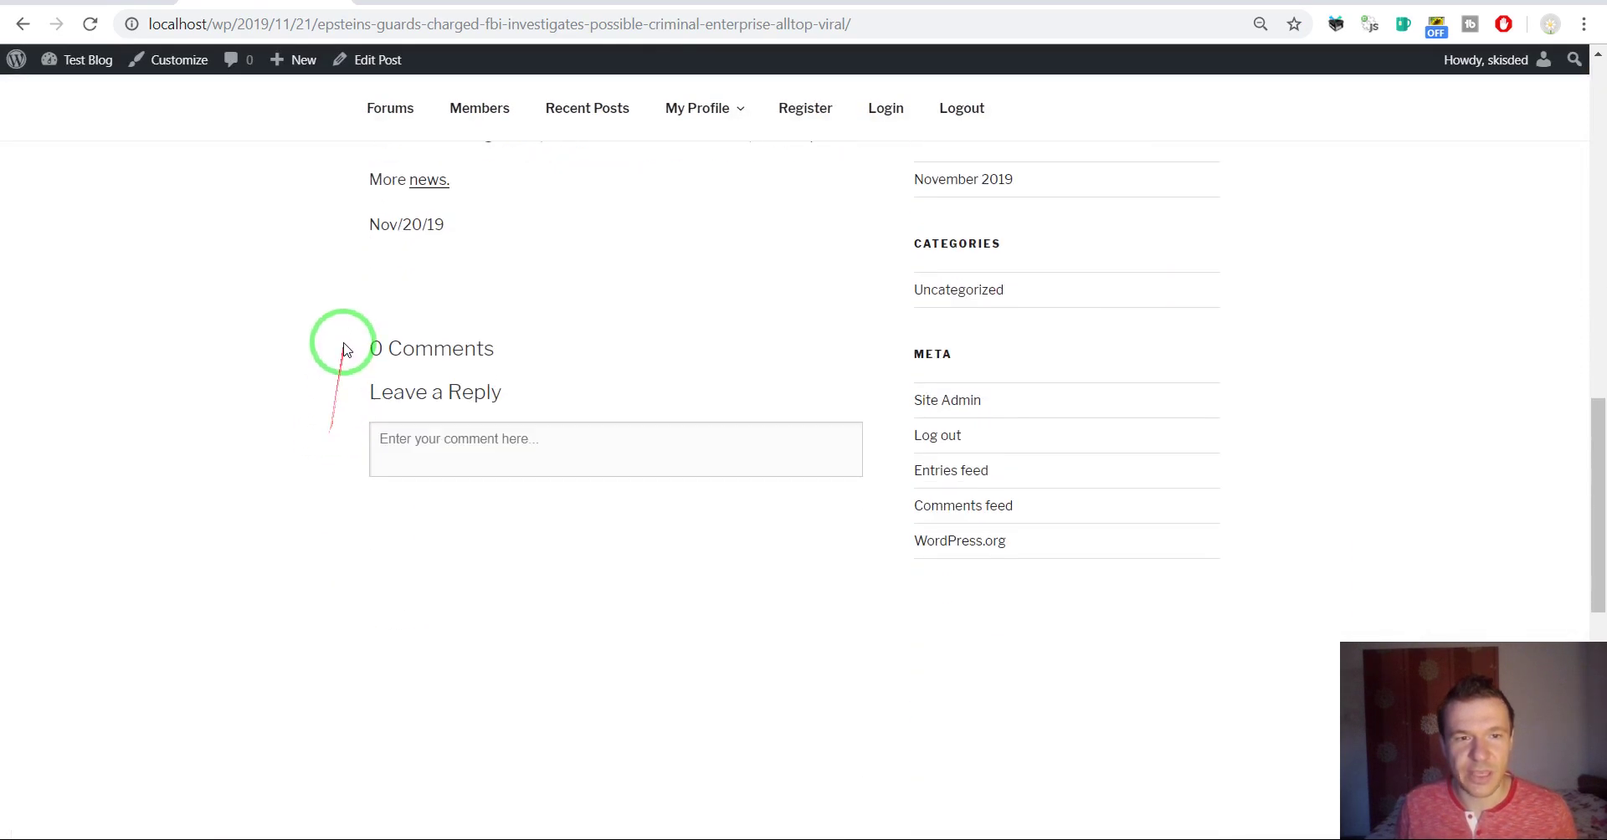
{"action": "scroll", "coordinate": [343, 350], "scroll_direction": "up", "scroll_amount": 1}
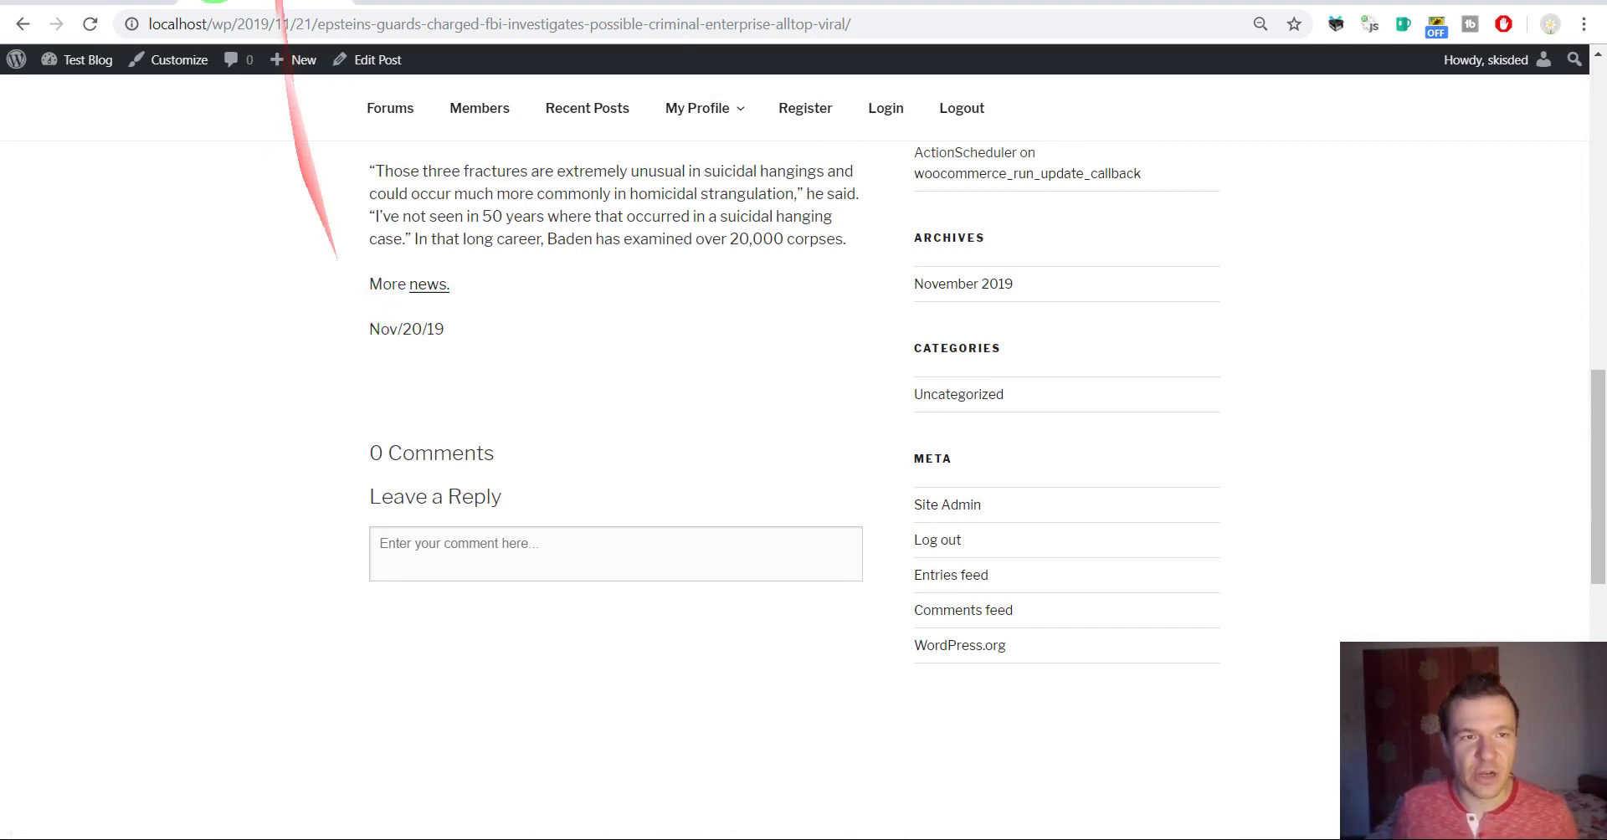
{"action": "left_click", "coordinate": [285, 2]}
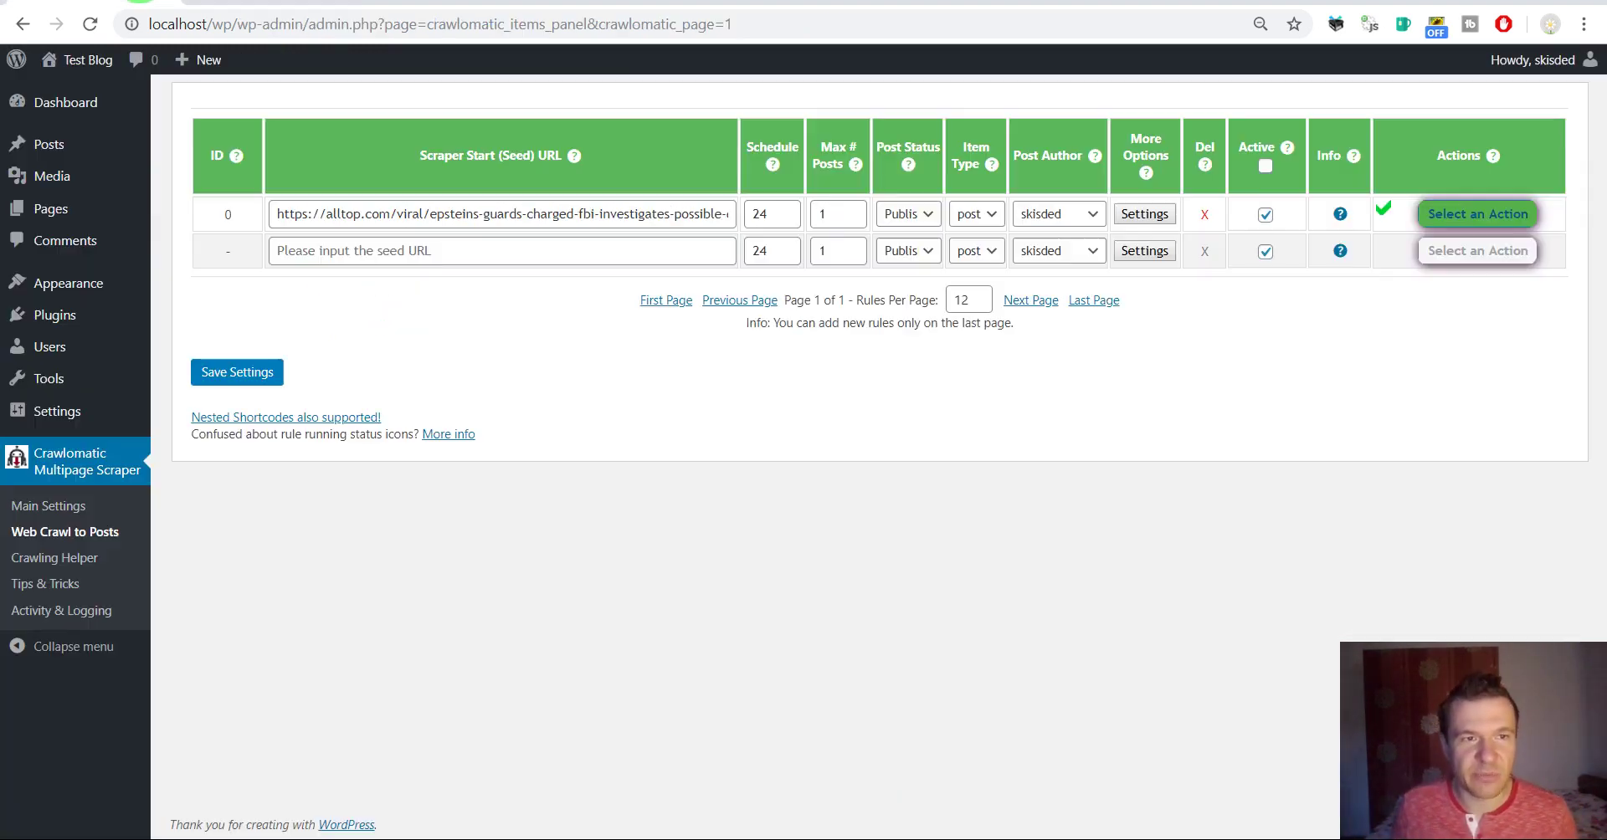
- Reopen rule 0's advanced settings and search the page to reach the saved share-buttons XPath
{"action": "left_click", "coordinate": [1144, 214]}
{"action": "key", "text": "ctrl+f"}
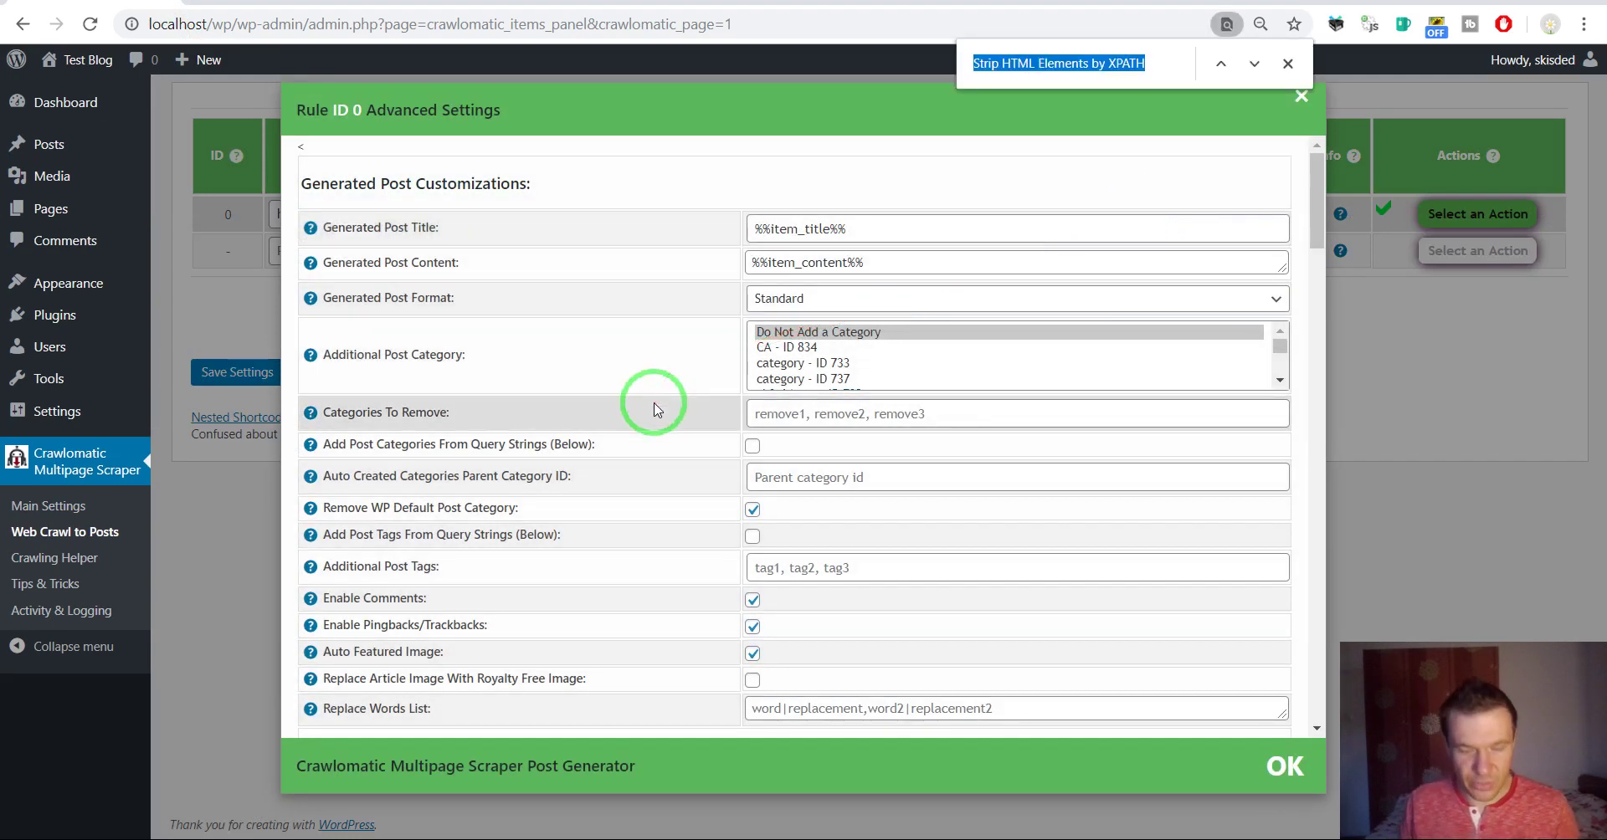
{"action": "type", "text": "spac"}
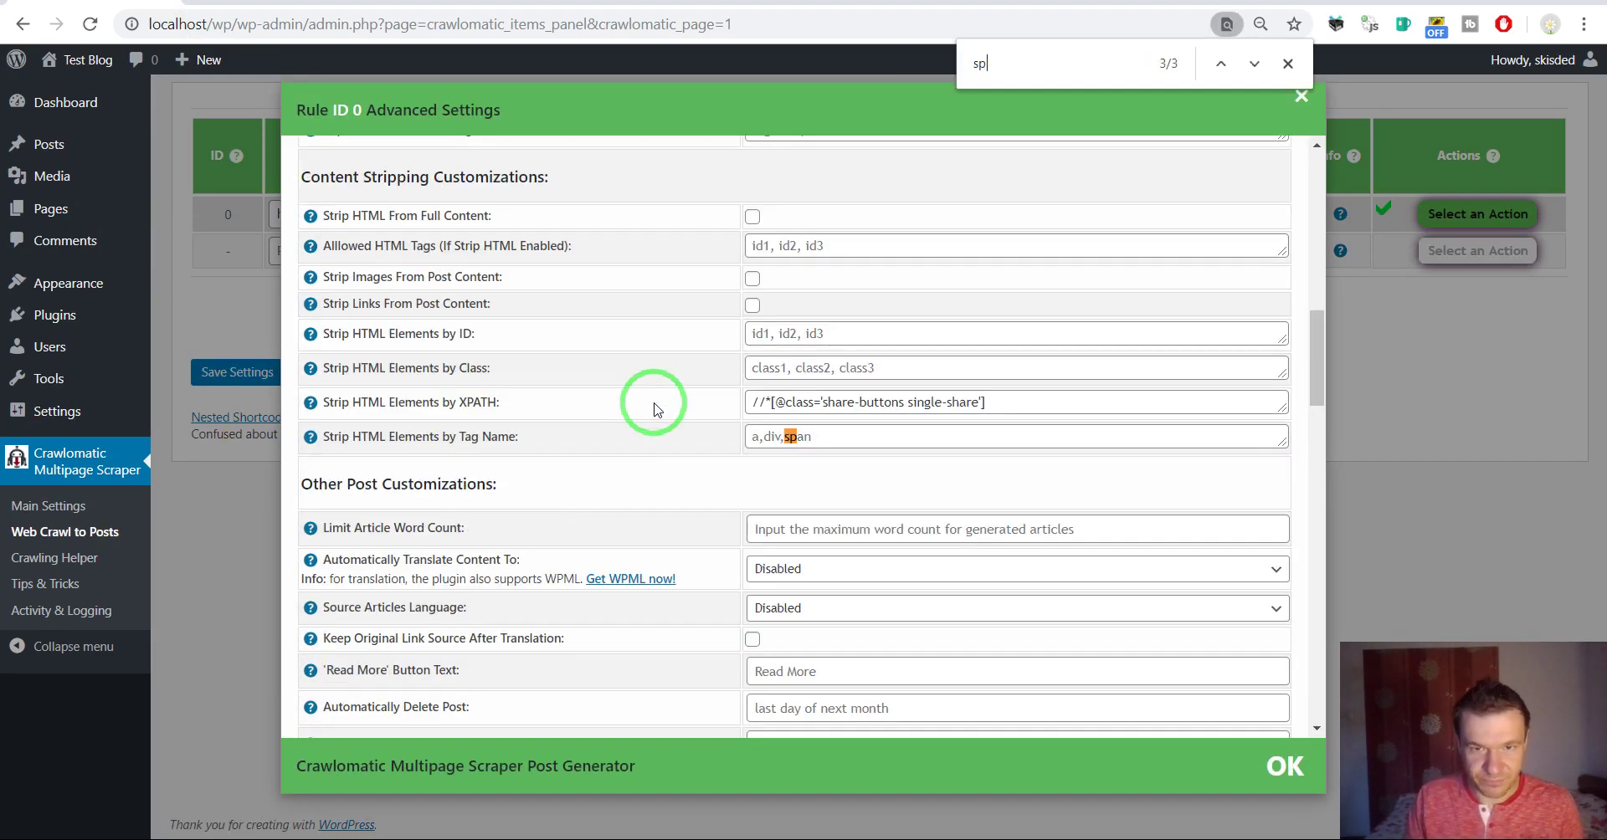
{"action": "key", "text": "BackSpace"}
{"action": "key", "text": "BackSpace"}
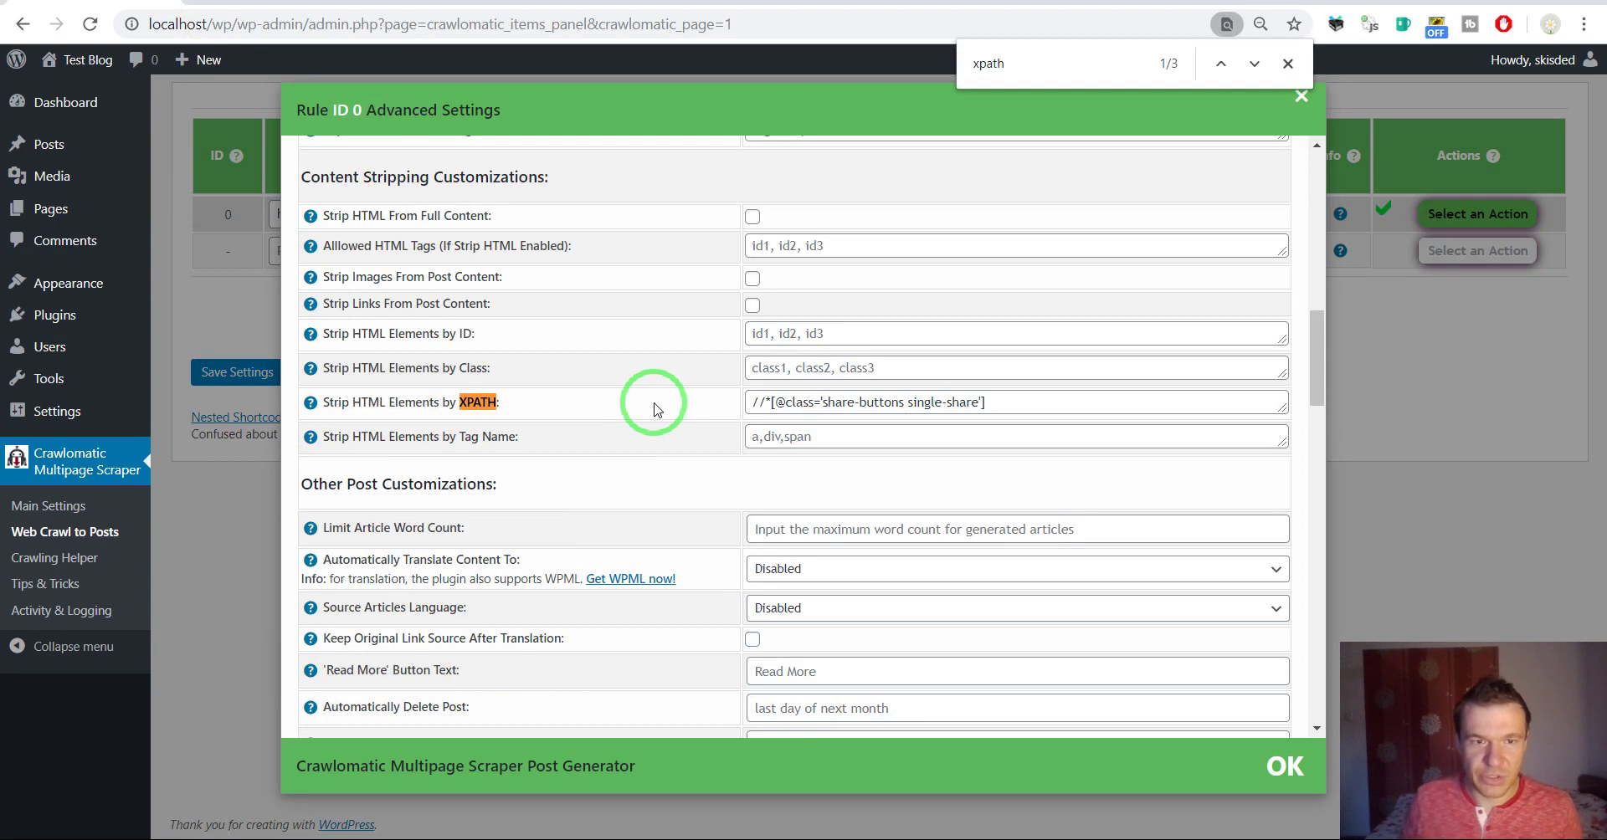